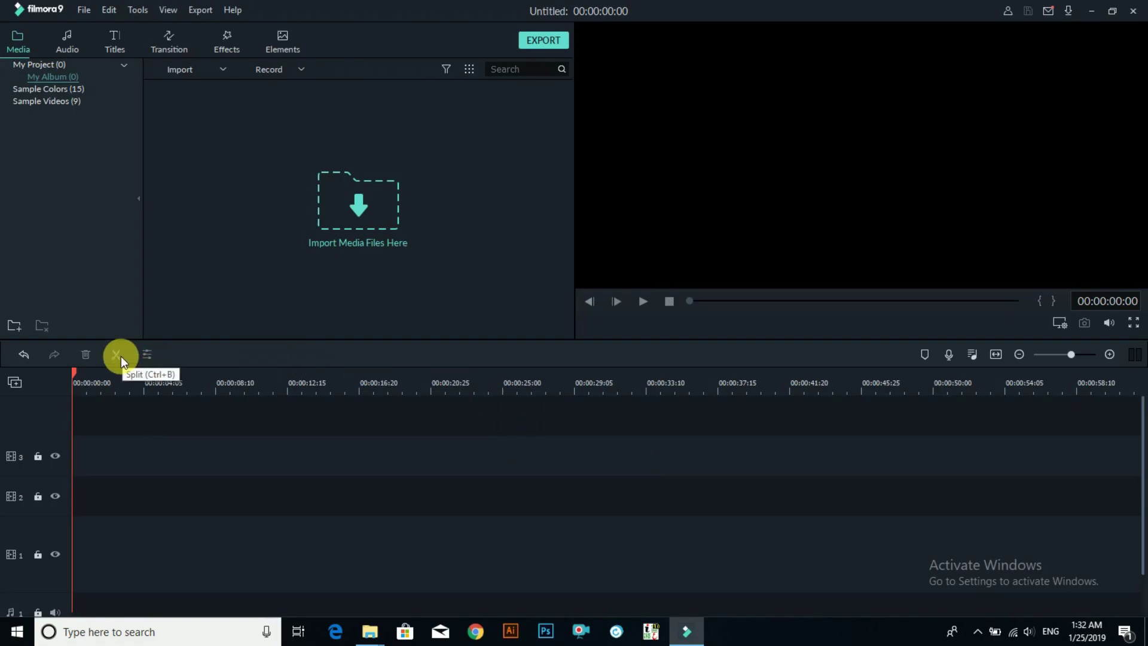
# Bring the files Pexels Videos 1114864, 1120579 and 1093662 from File Explorer into the project's My Album
pyautogui.hotkey('alt', 'Tab')
pyautogui.hotkey('alt', 'Tab')
pyautogui.hotkey('alt', 'Tab')
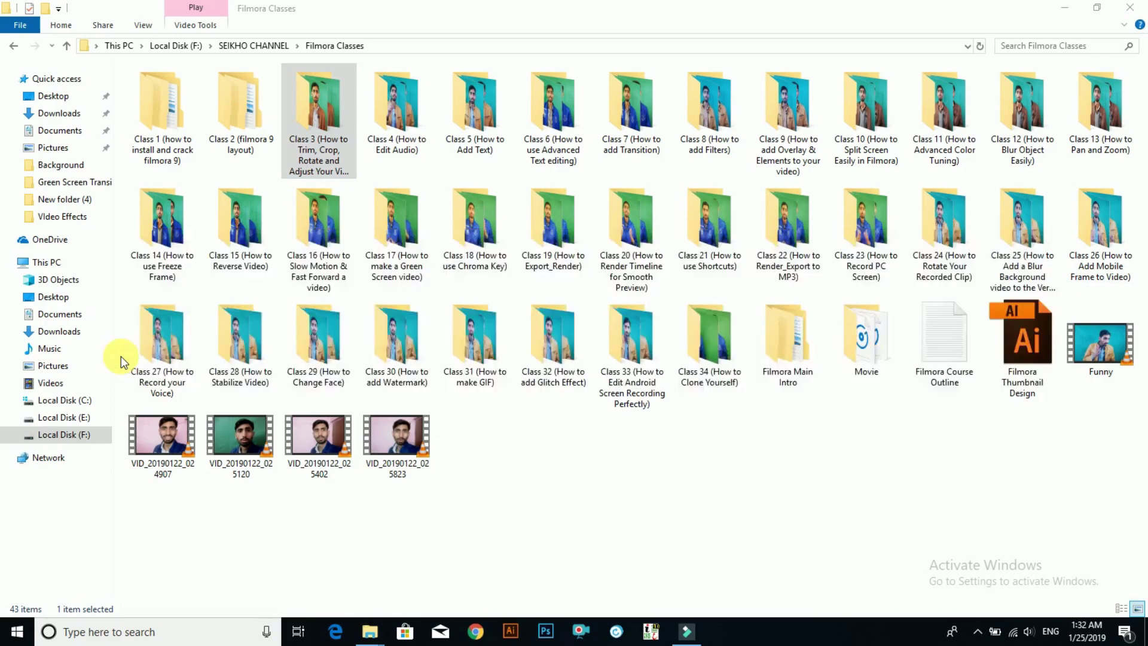
pyautogui.moveTo(150, 142); pyautogui.dragTo(309, 174)
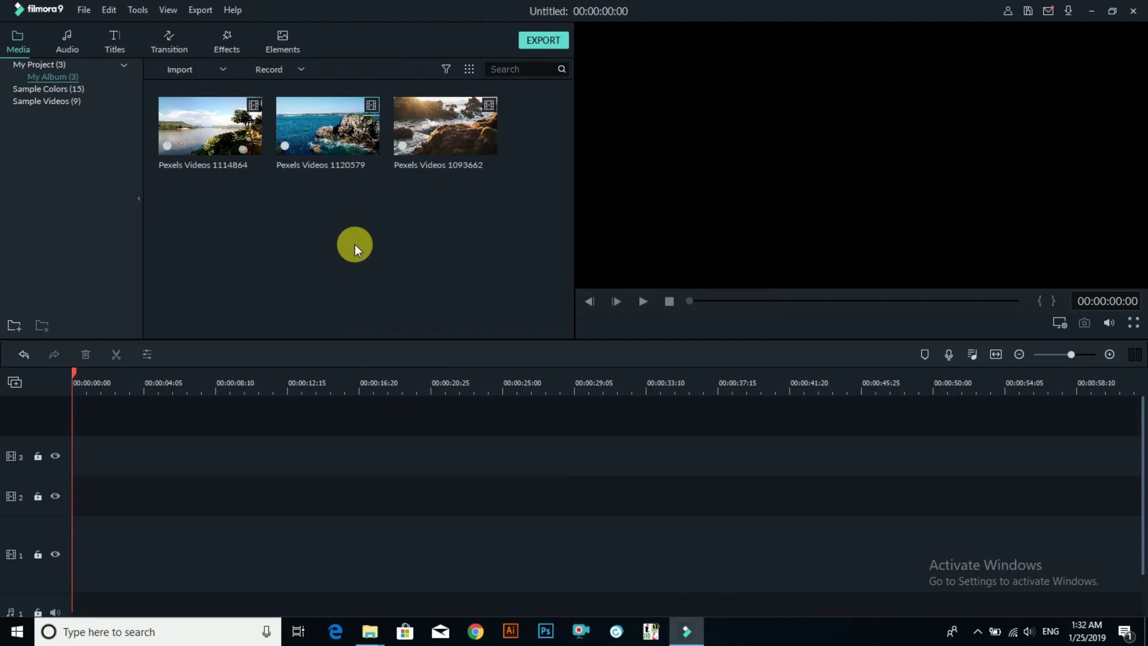
# Place Pexels Videos 1114864 at the start of video track 3, match the project settings to the media, and preview the clip's opening
pyautogui.moveTo(226, 137); pyautogui.dragTo(74, 460)
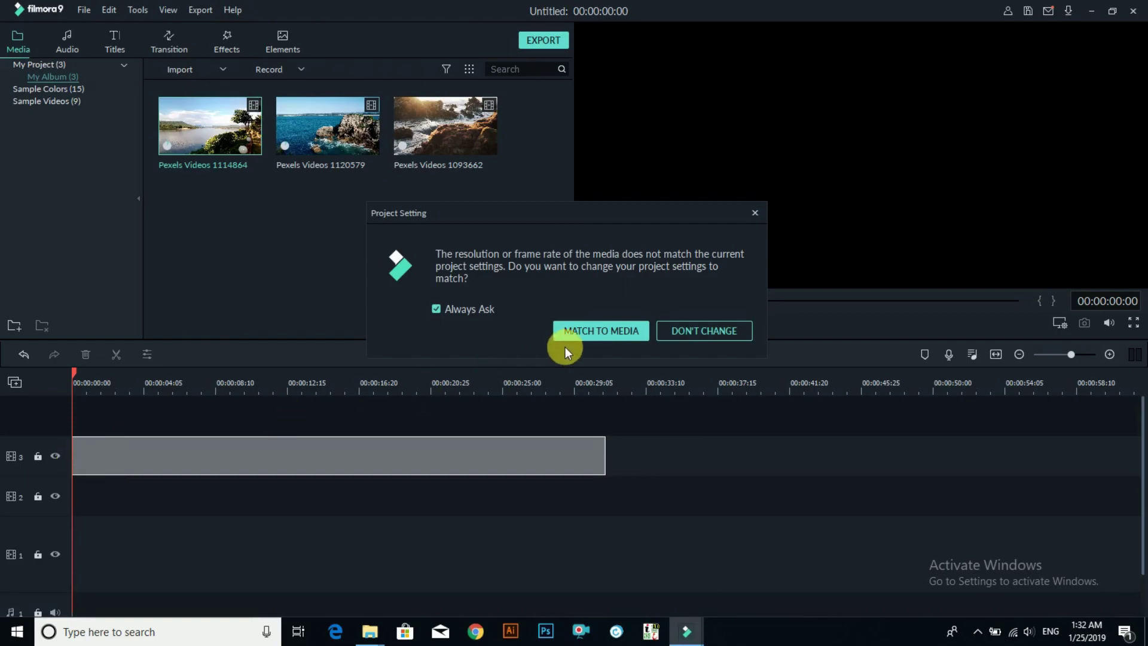
pyautogui.click(579, 337)
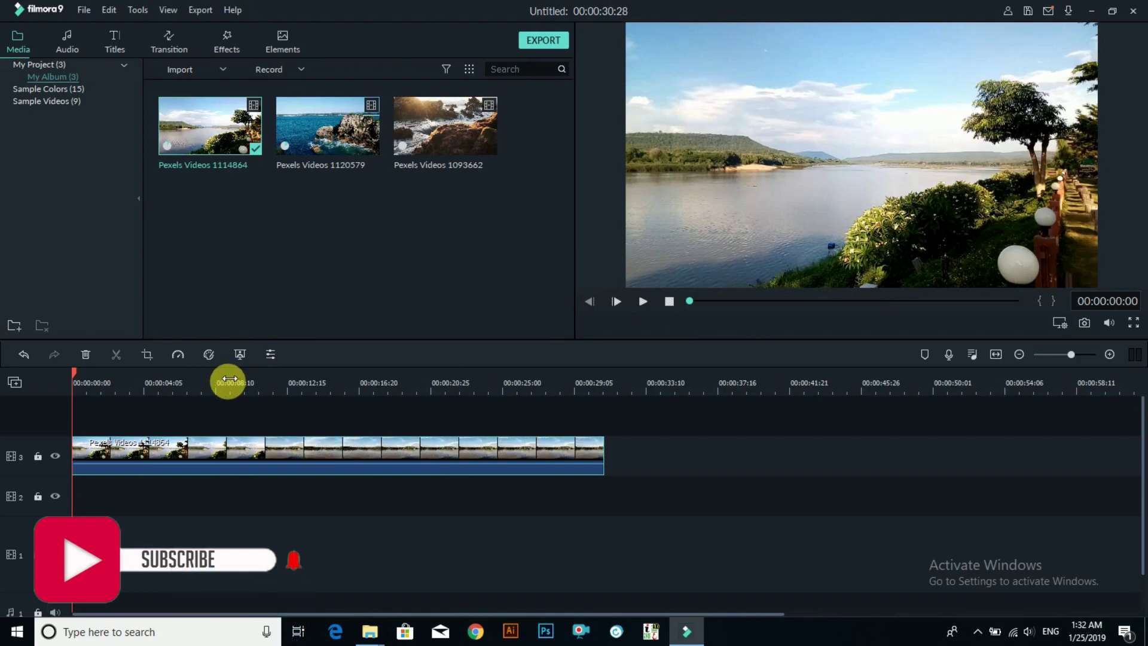
pyautogui.press('space')
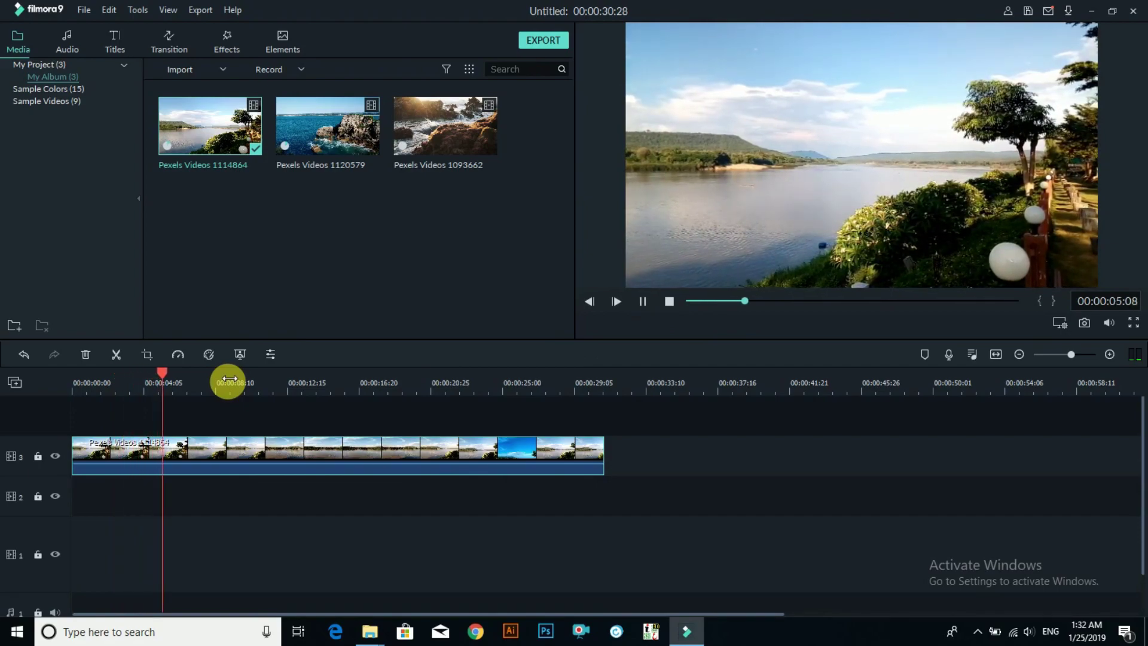
pyautogui.press('space')
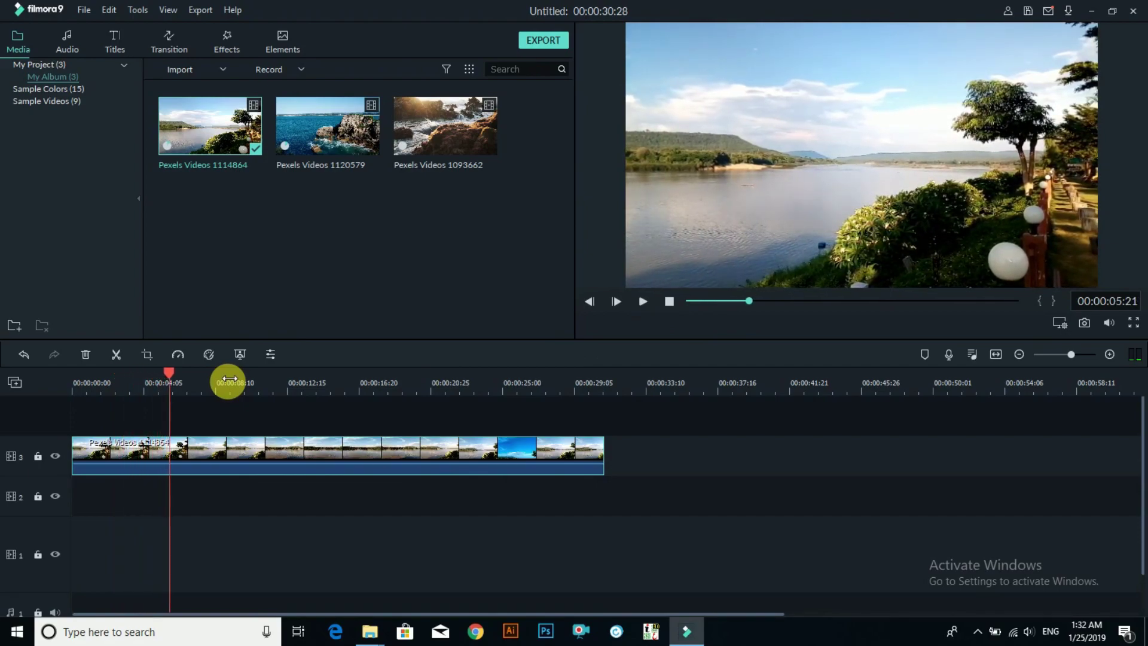
# Split the clip on video track 3 at 00:00:12:11
pyautogui.click(279, 388)
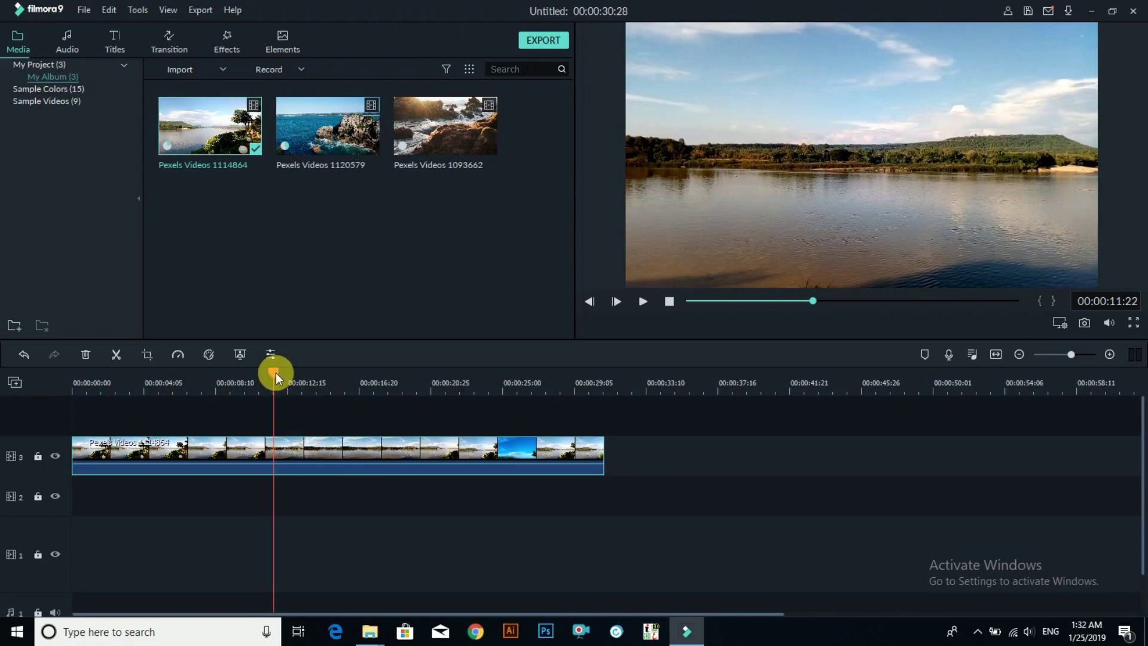
pyautogui.click(279, 447)
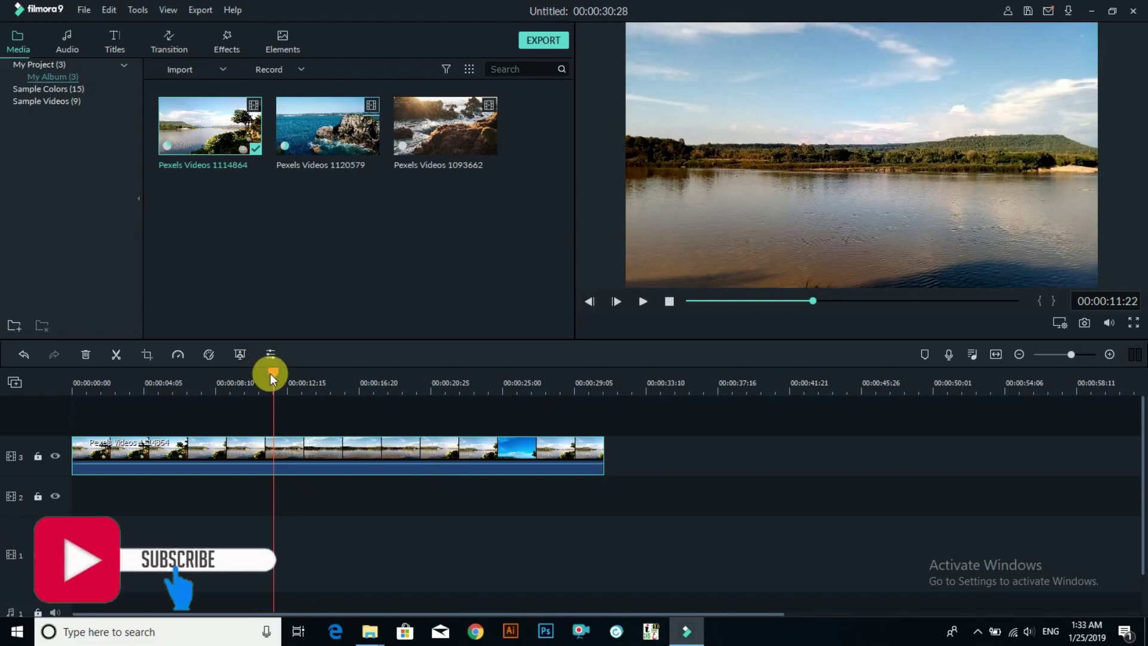
pyautogui.moveTo(270, 373); pyautogui.dragTo(284, 377)
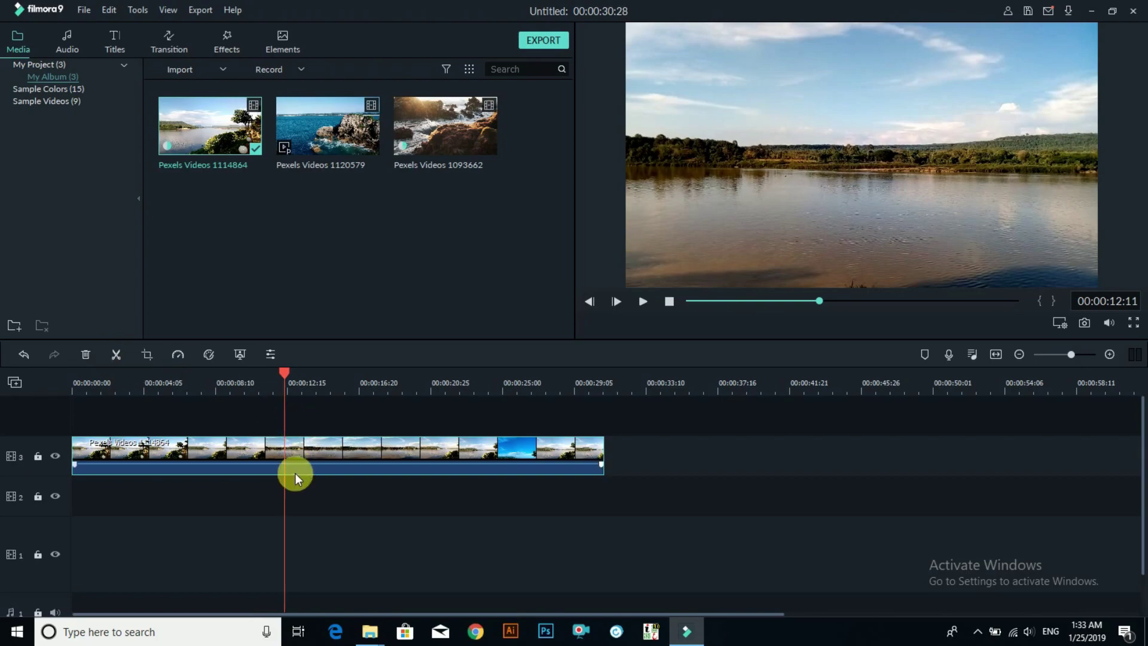
pyautogui.click(117, 353)
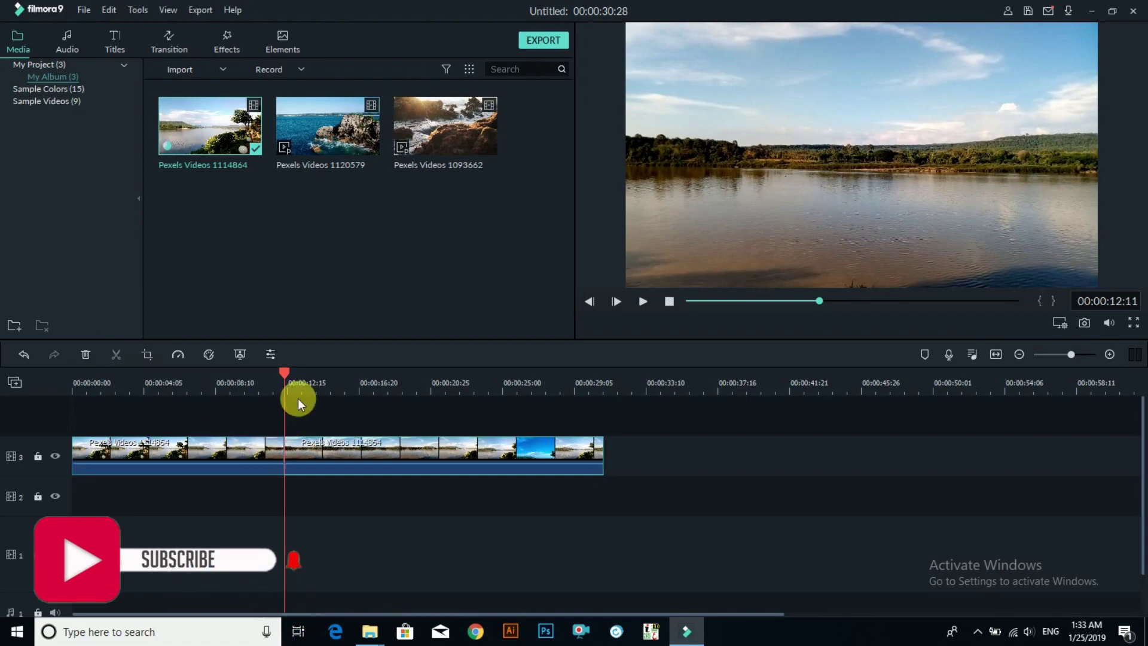
# Split the second segment of the clip at 00:00:21:10
pyautogui.moveTo(285, 375); pyautogui.dragTo(371, 392)
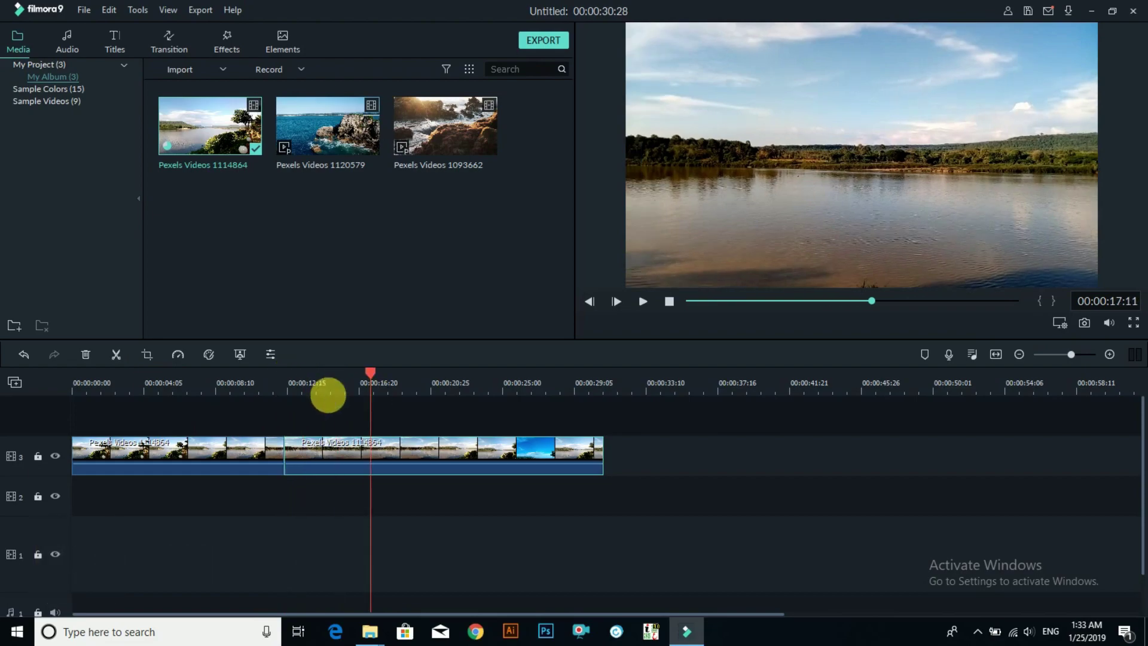
pyautogui.hotkey('ctrl', '=')
pyautogui.hotkey('ctrl', '=')
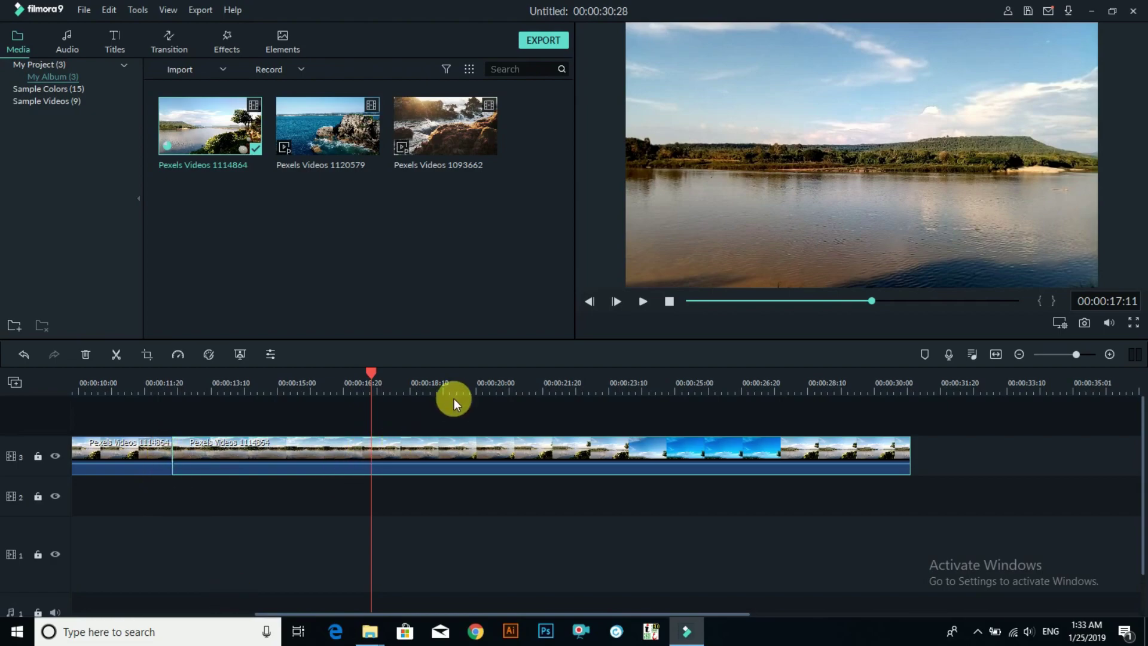
pyautogui.moveTo(449, 393); pyautogui.dragTo(379, 397)
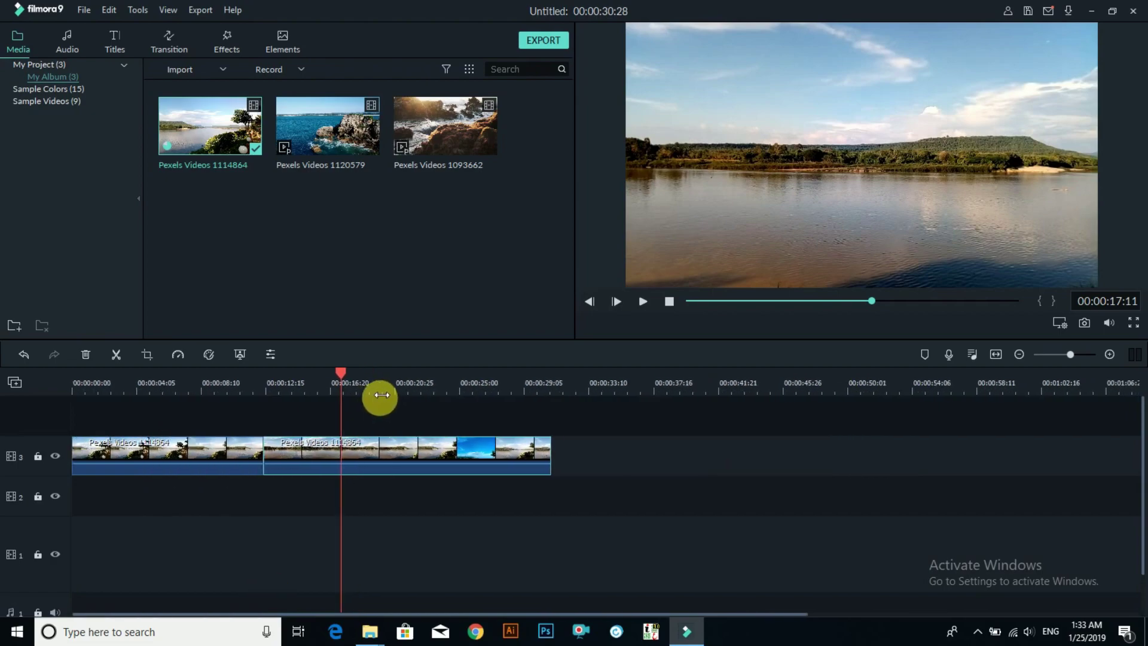
pyautogui.click(210, 457)
pyautogui.click(298, 449)
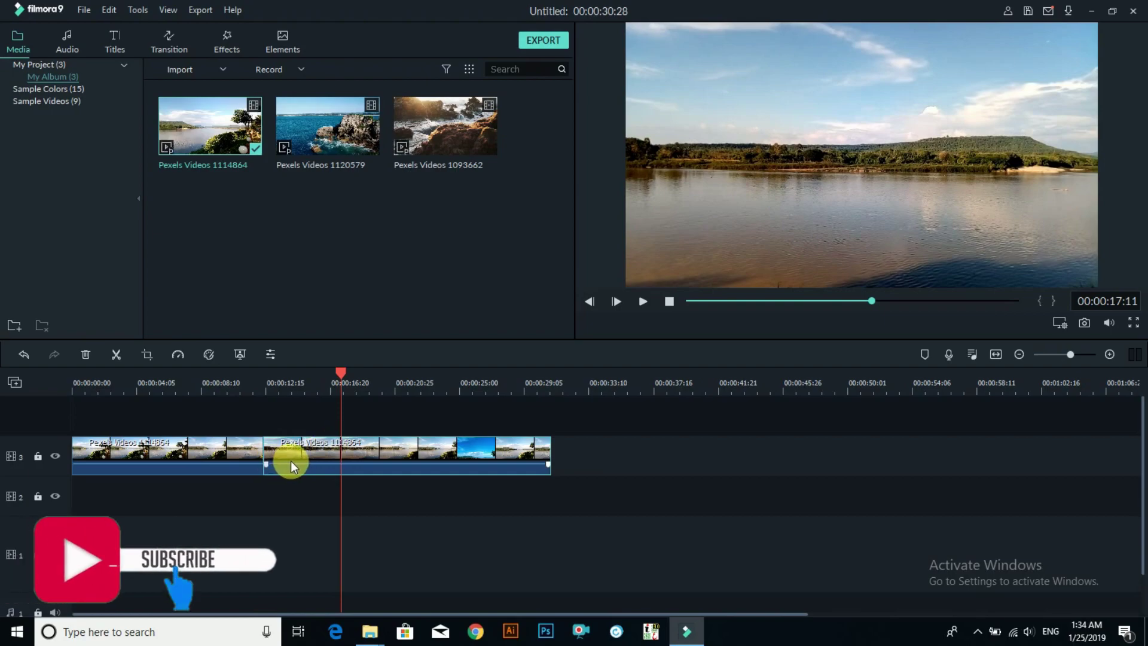
pyautogui.moveTo(327, 471)
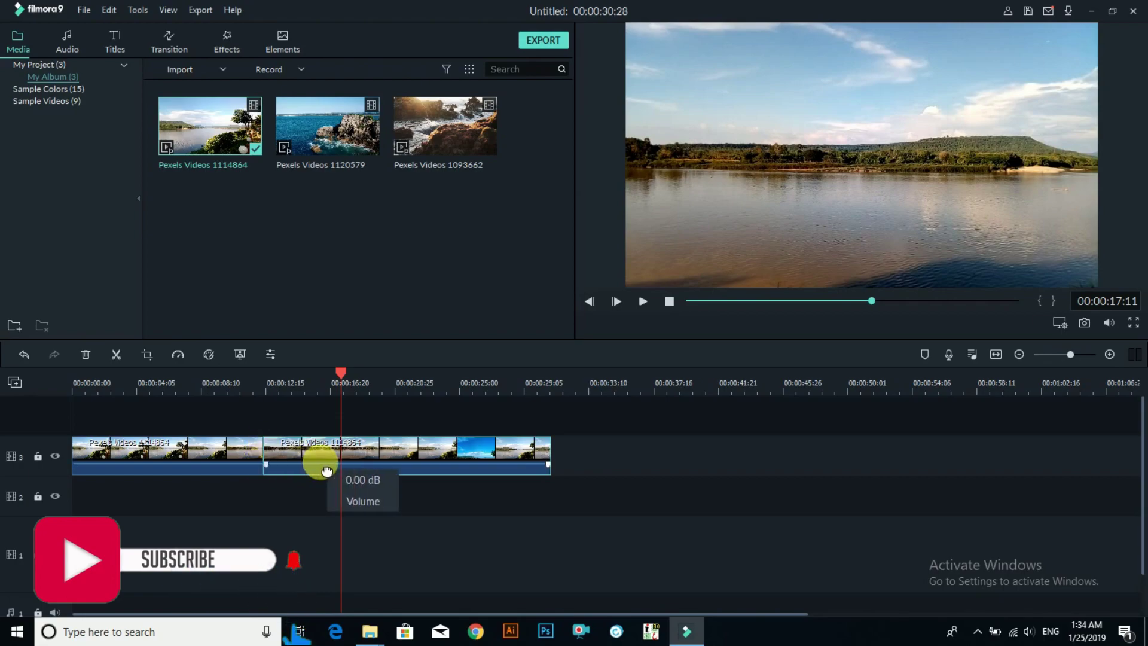
pyautogui.moveTo(339, 368); pyautogui.dragTo(403, 382)
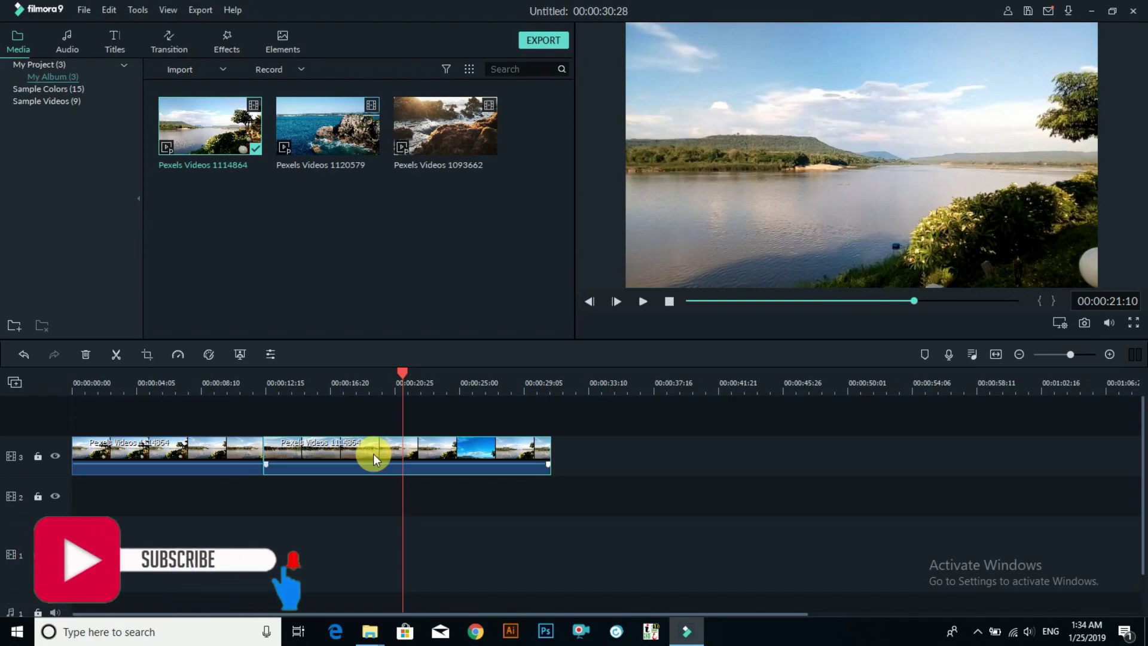
pyautogui.hotkey('ctrl', 'b')
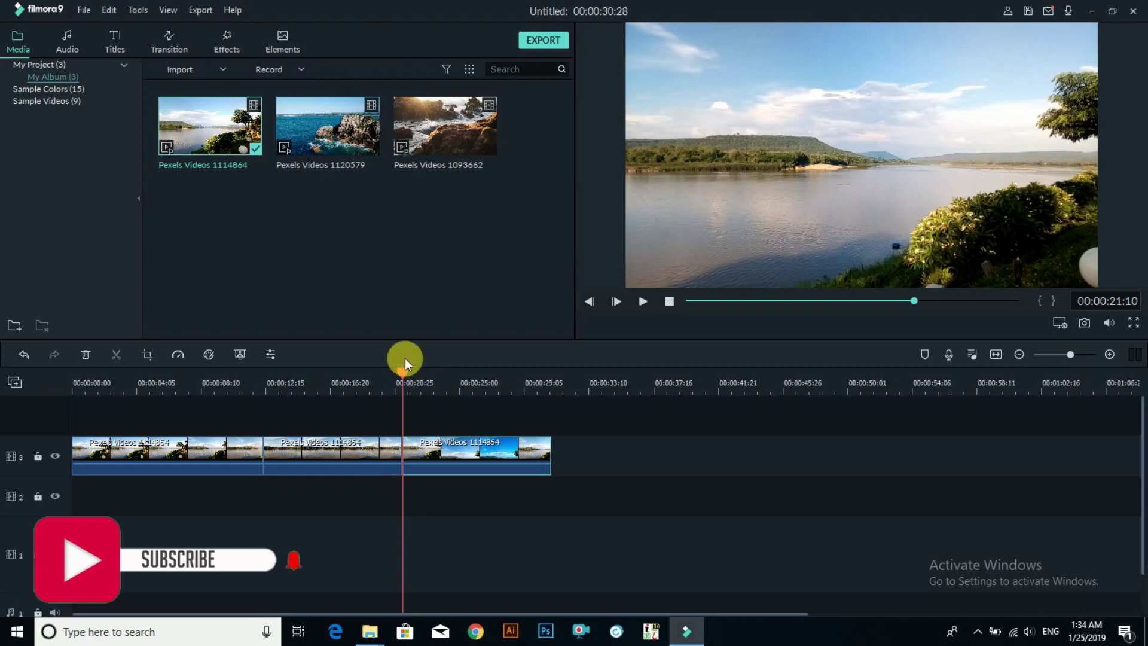
# Delete the middle segment between the two cuts on video track 3, leaving its gap open
pyautogui.moveTo(398, 372); pyautogui.dragTo(454, 377)
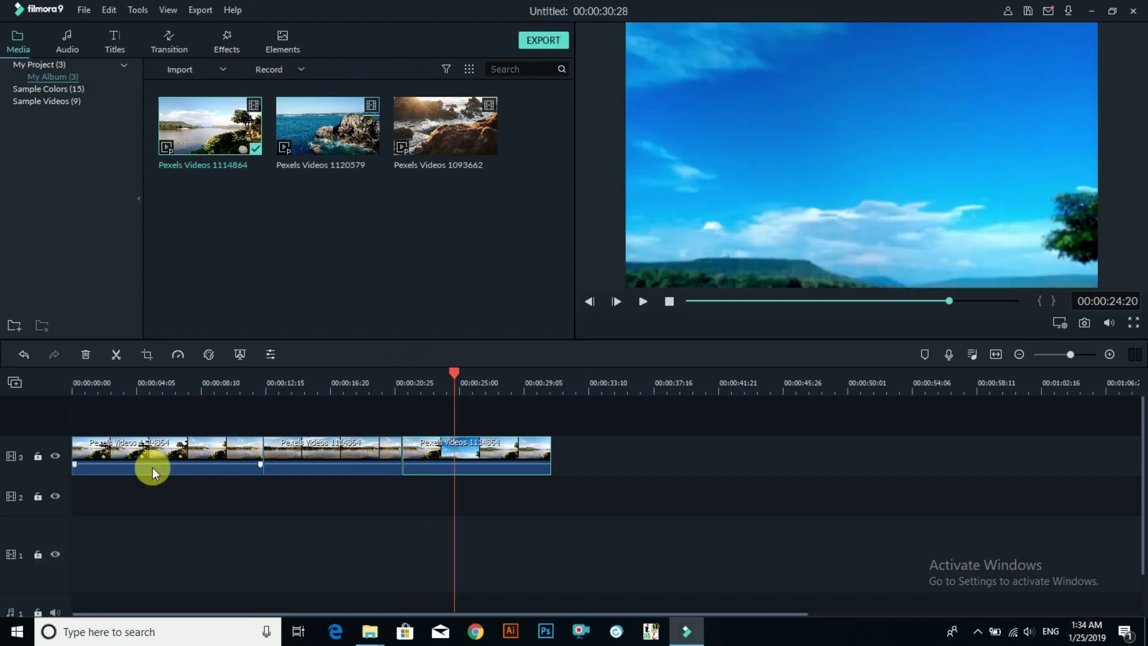
pyautogui.click(364, 468)
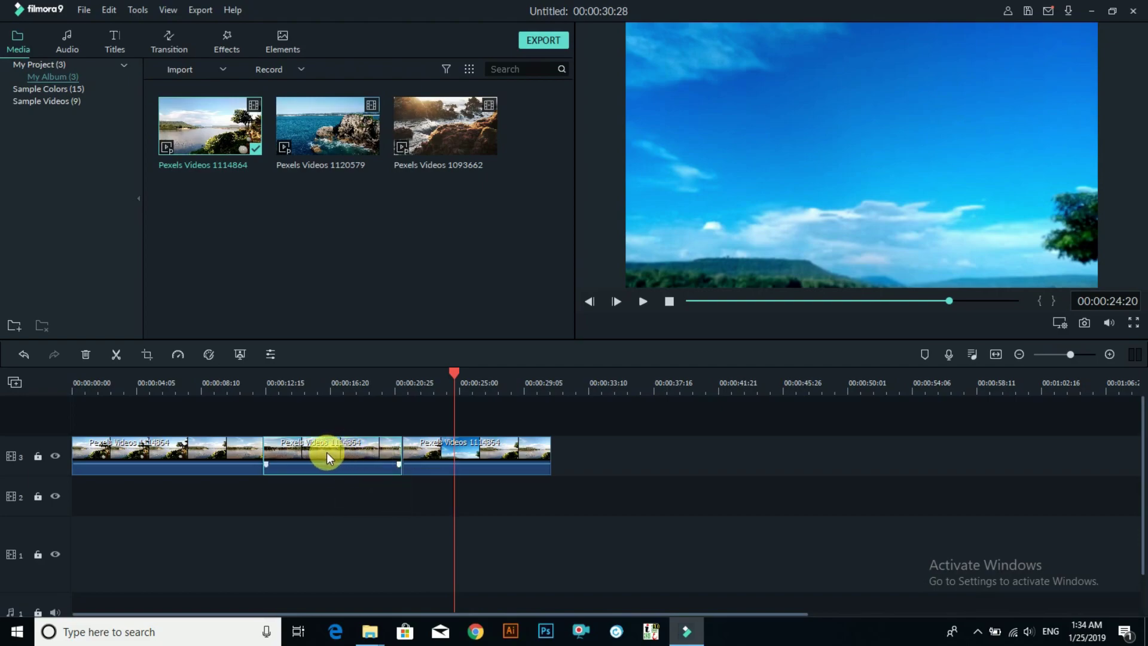
pyautogui.click(202, 443)
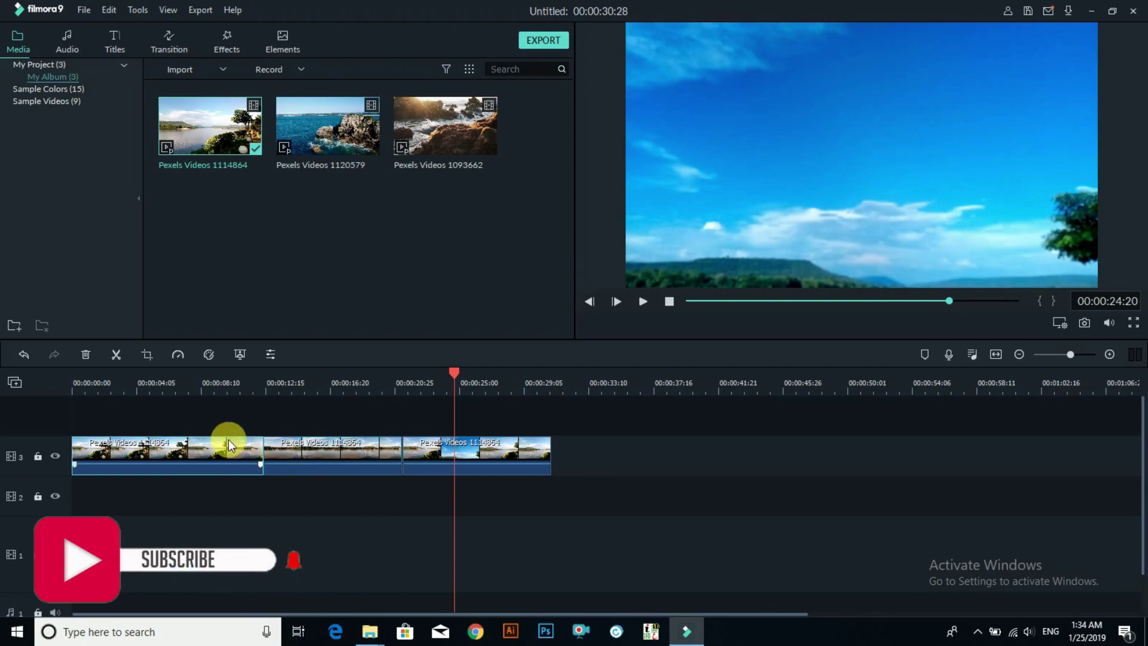
pyautogui.click(303, 442)
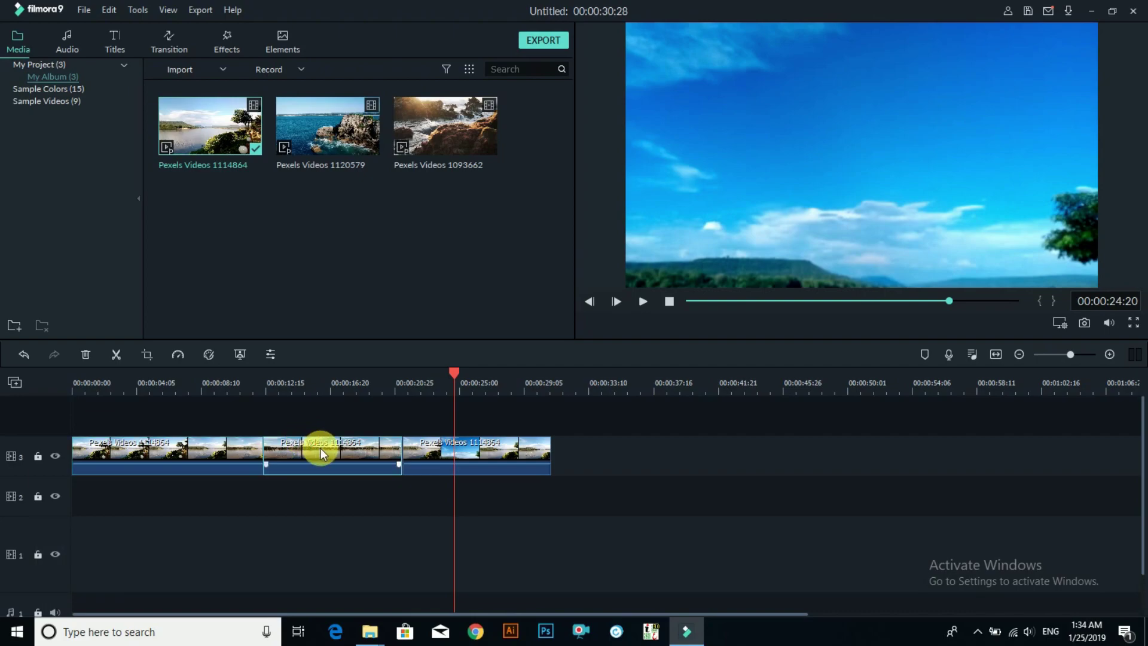
pyautogui.rightClick(321, 447)
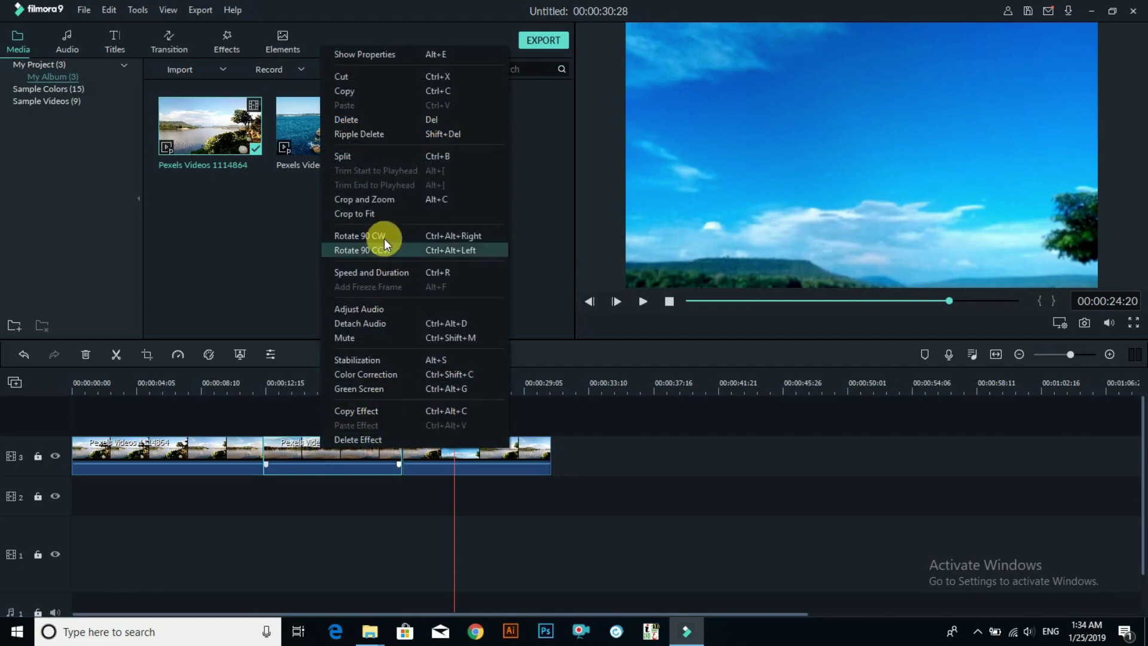
pyautogui.rightClick(365, 450)
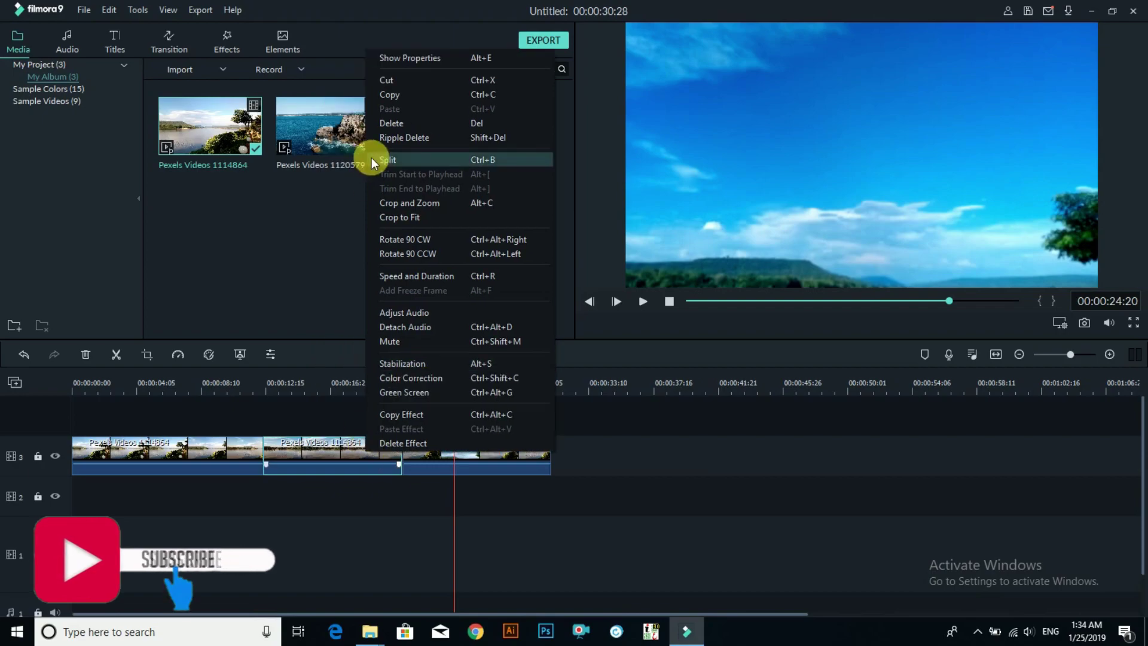
pyautogui.click(396, 124)
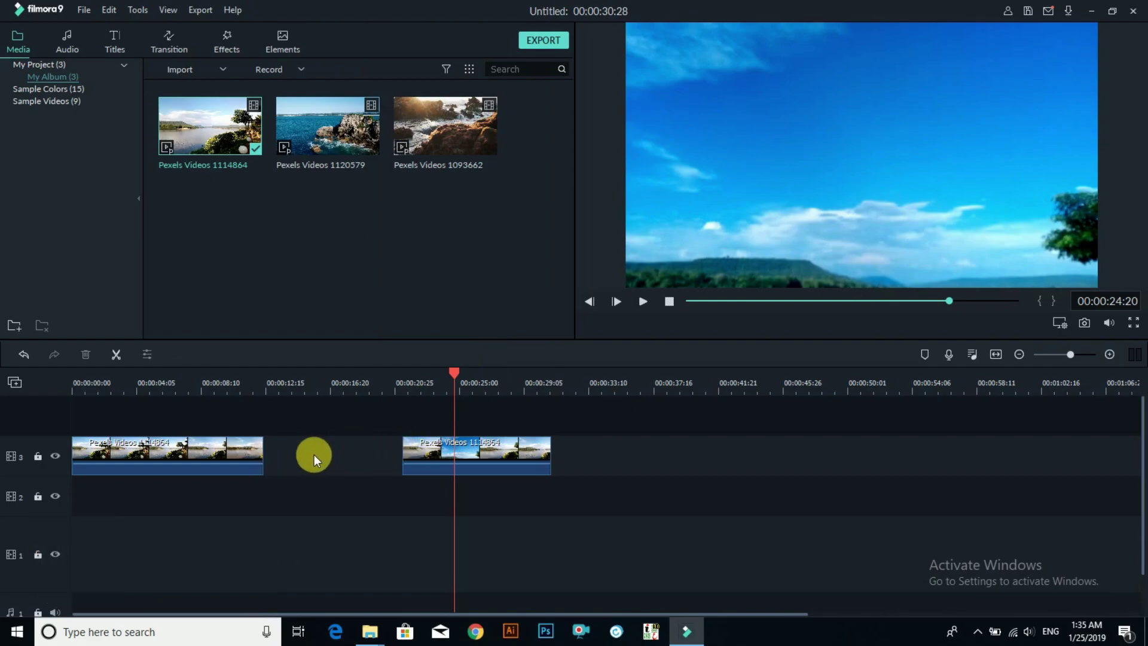
# Move the last segment up against the first one to close the gap, and play the joined clips across the cut
pyautogui.moveTo(418, 448); pyautogui.dragTo(281, 451)
pyautogui.moveTo(454, 374); pyautogui.dragTo(92, 378)
pyautogui.press('space')
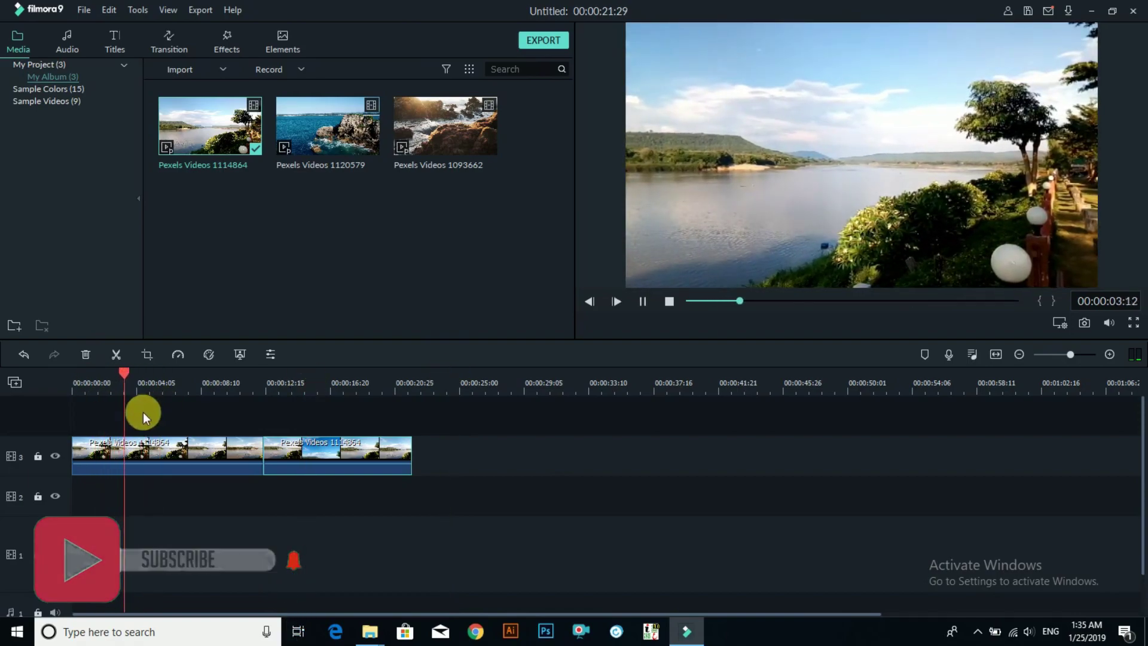
pyautogui.click(242, 396)
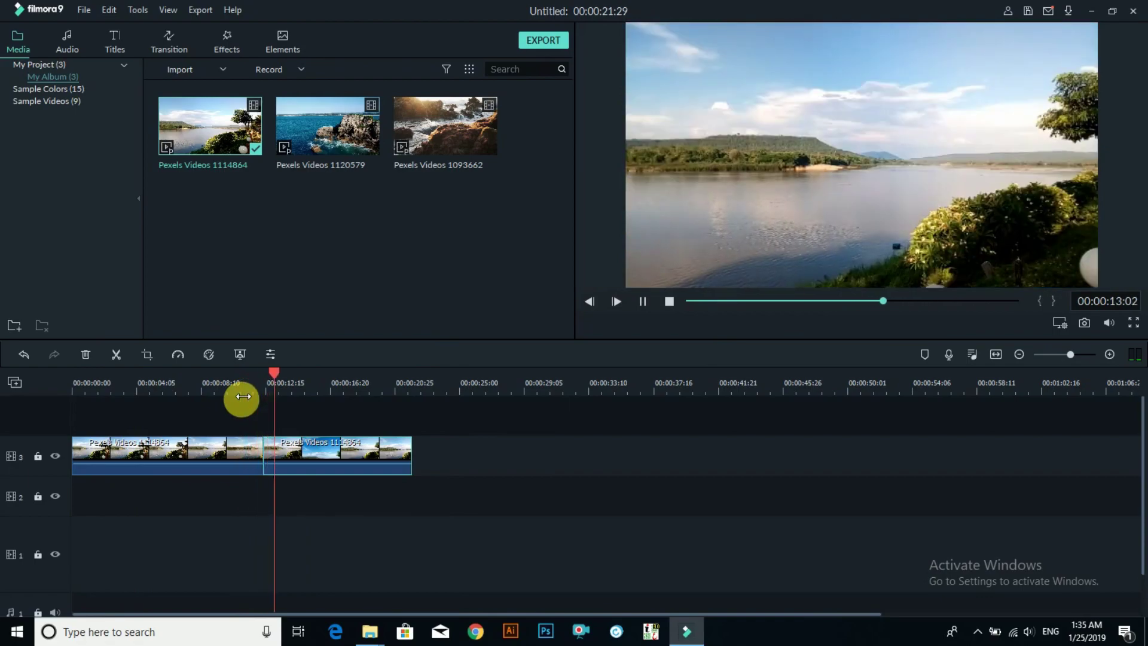
pyautogui.click(260, 458)
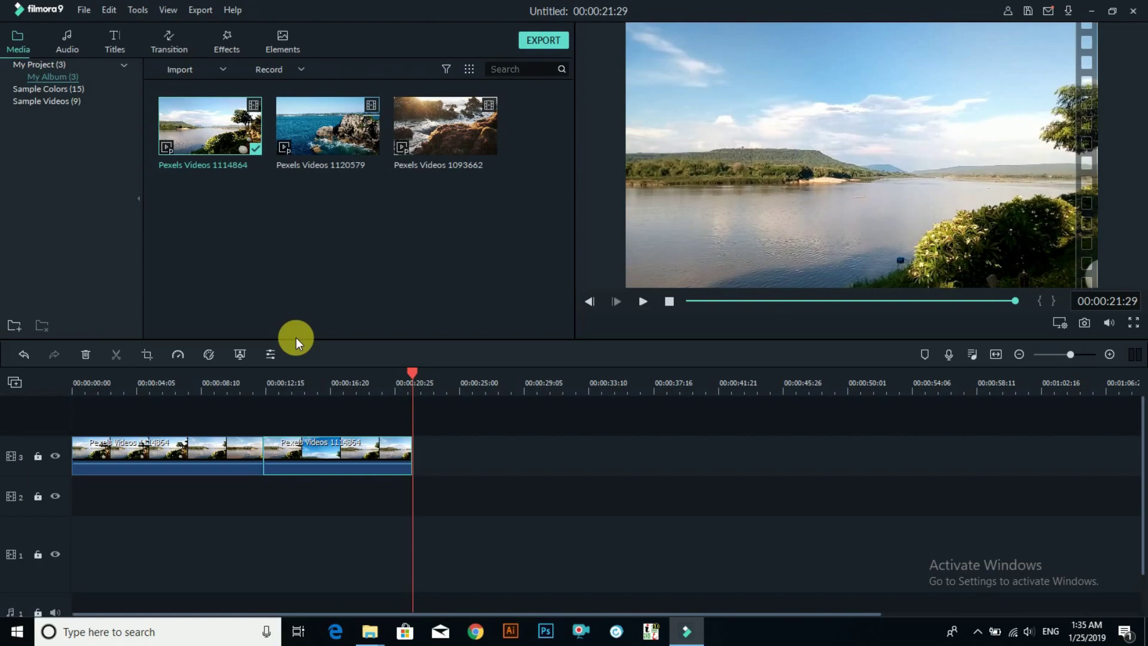
pyautogui.click(225, 454)
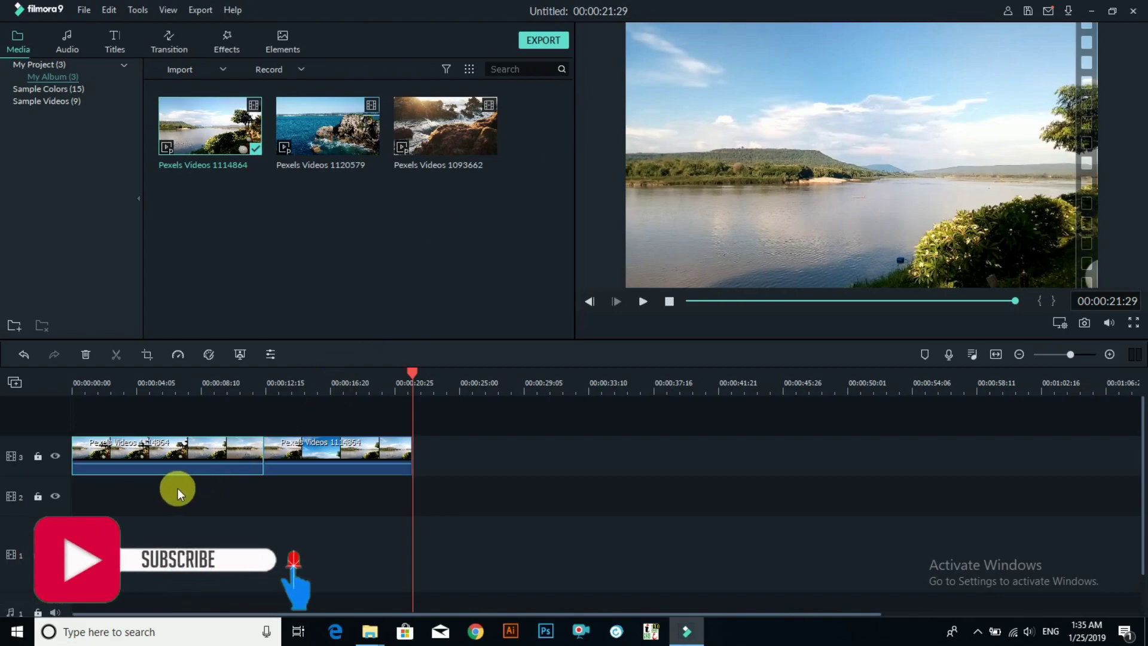
pyautogui.click(196, 438)
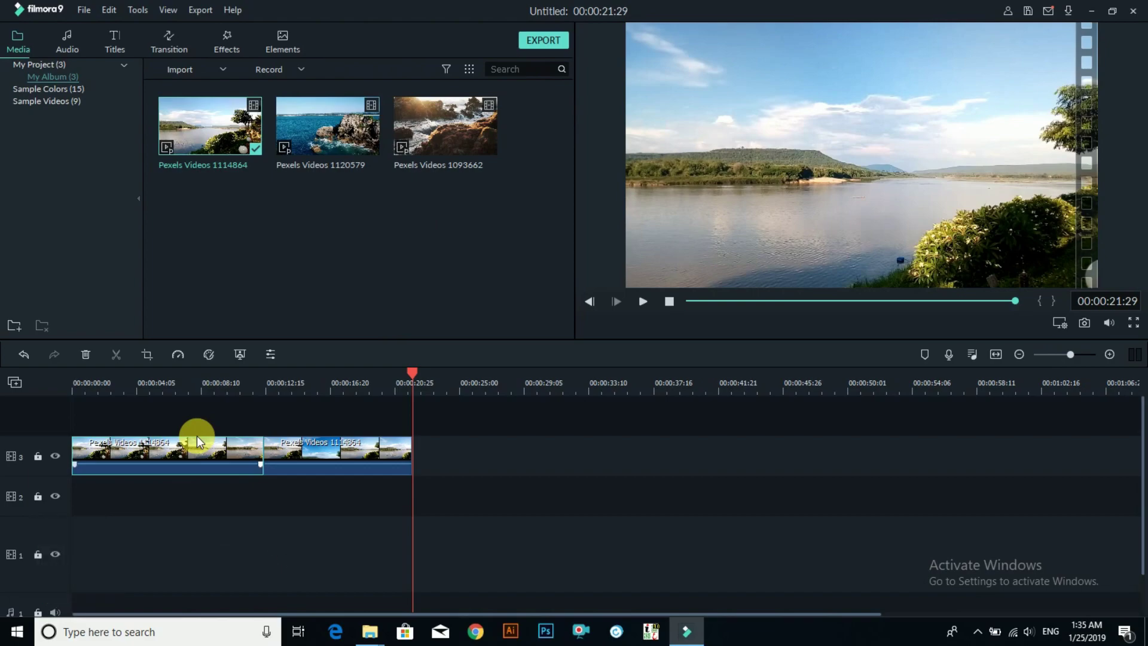
pyautogui.click(147, 355)
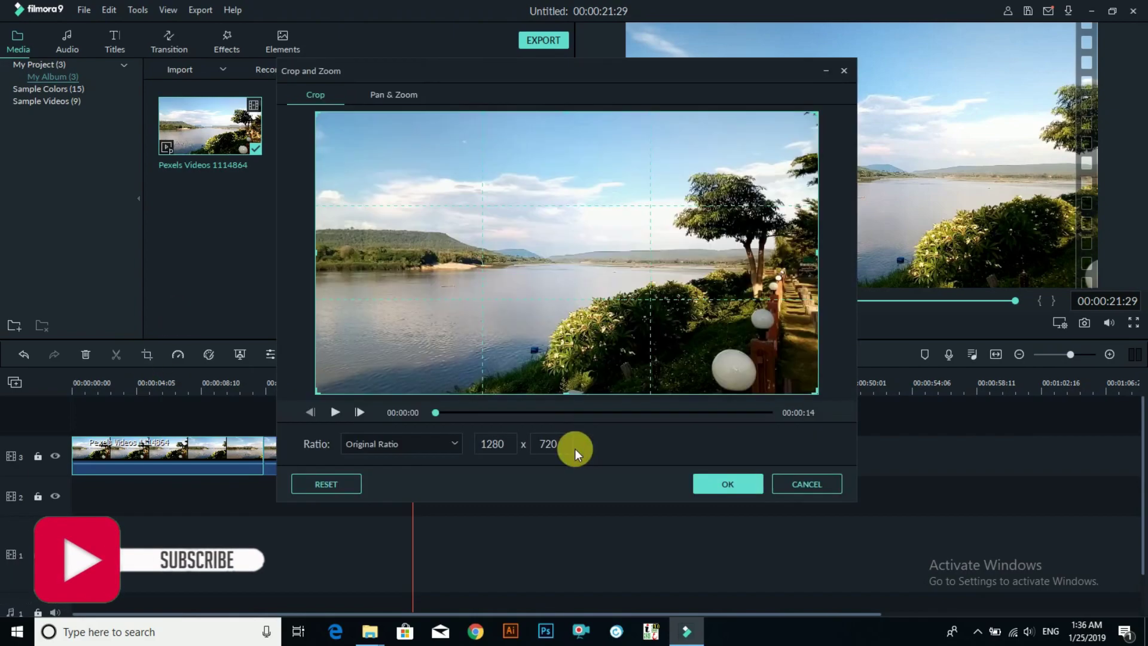
pyautogui.click(814, 487)
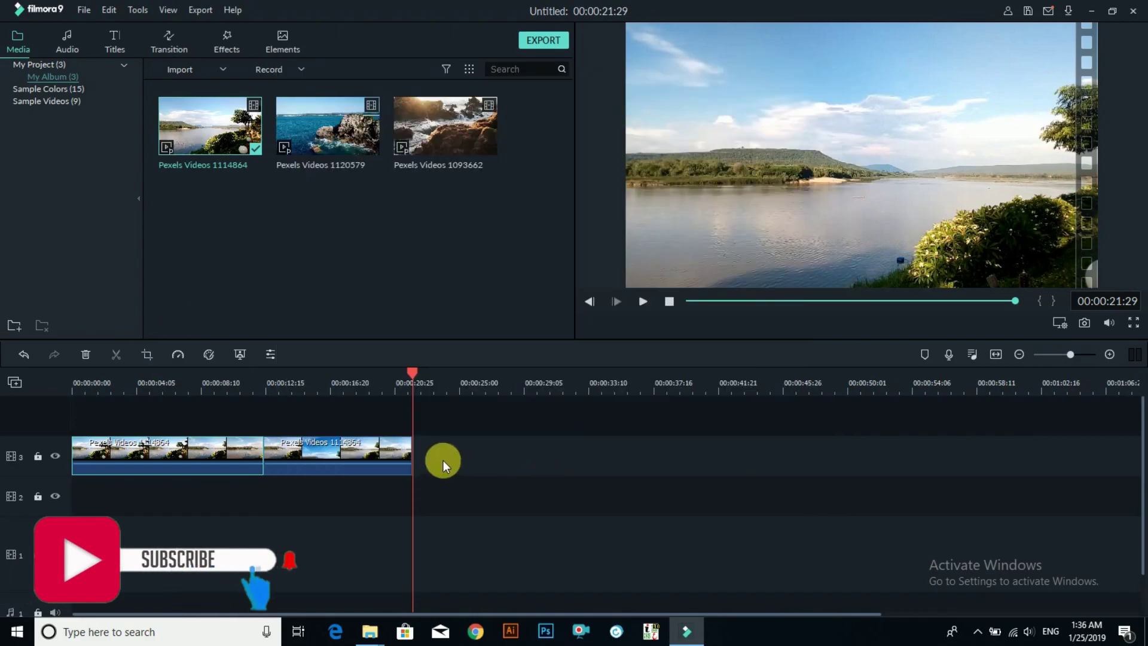
# Open Crop and Zoom for the first clip on video track 3 and shrink the crop frame to 742 x 417 at the image's upper-left corner
pyautogui.click(209, 461)
pyautogui.rightClick(207, 458)
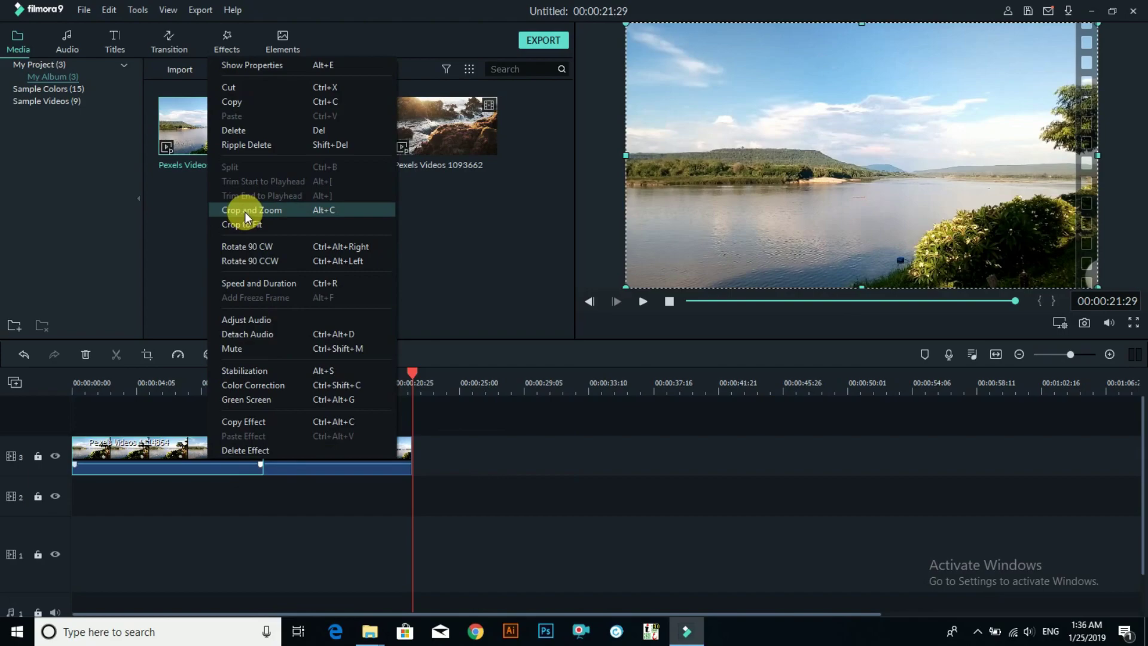
pyautogui.click(329, 211)
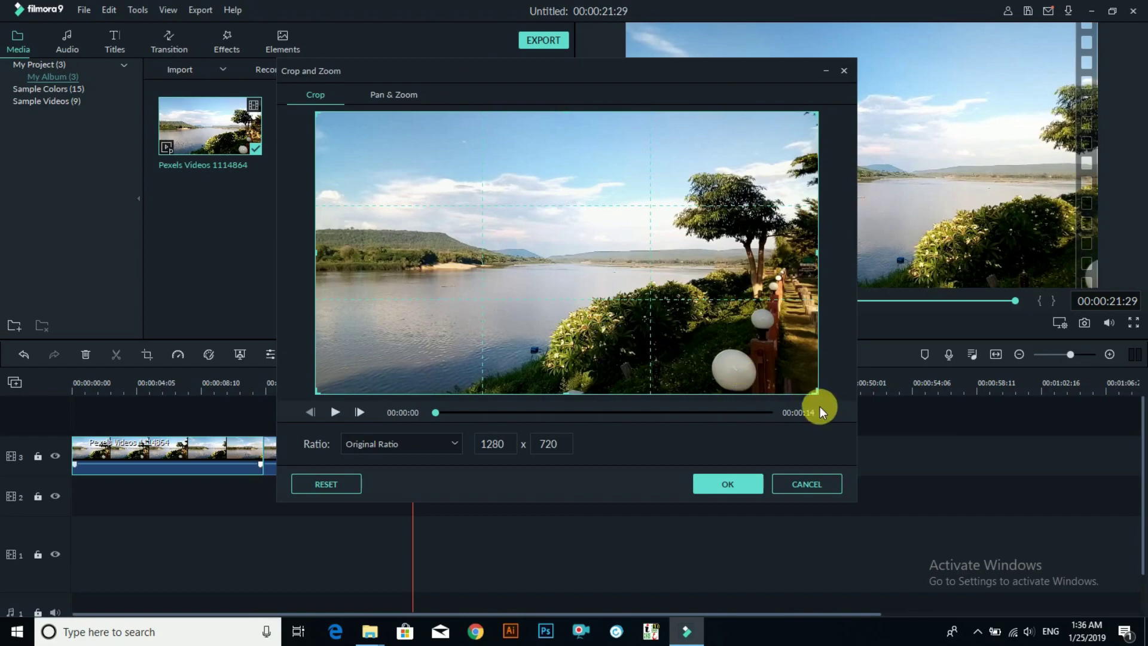
pyautogui.moveTo(817, 395); pyautogui.dragTo(700, 352)
pyautogui.moveTo(553, 251); pyautogui.dragTo(583, 346)
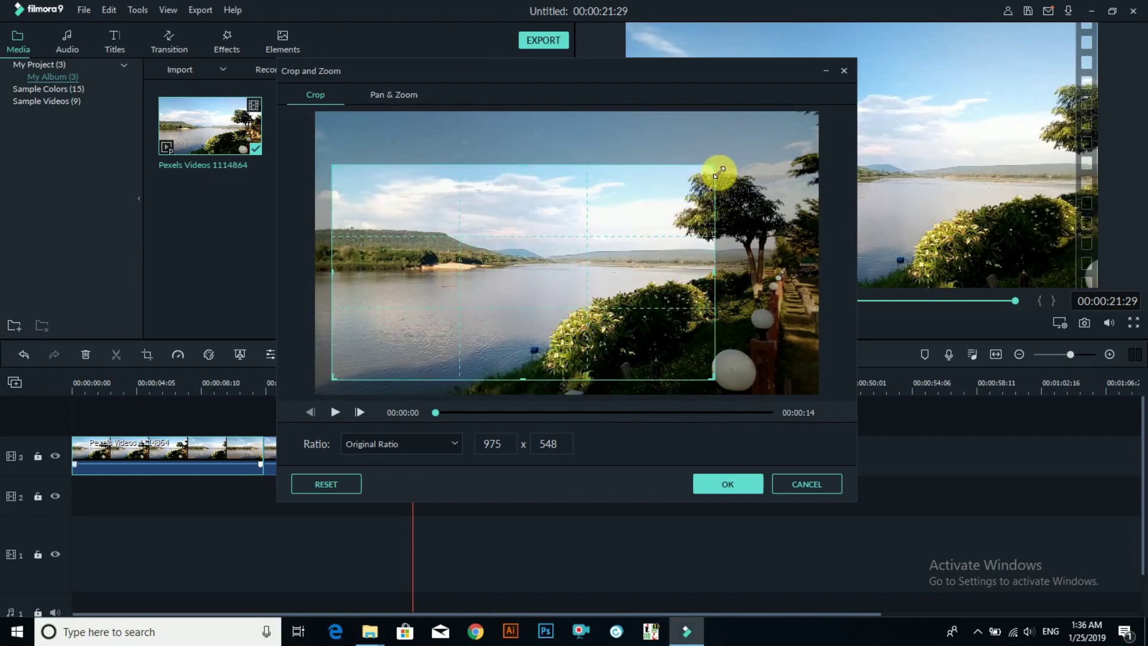
pyautogui.moveTo(717, 172); pyautogui.dragTo(713, 209)
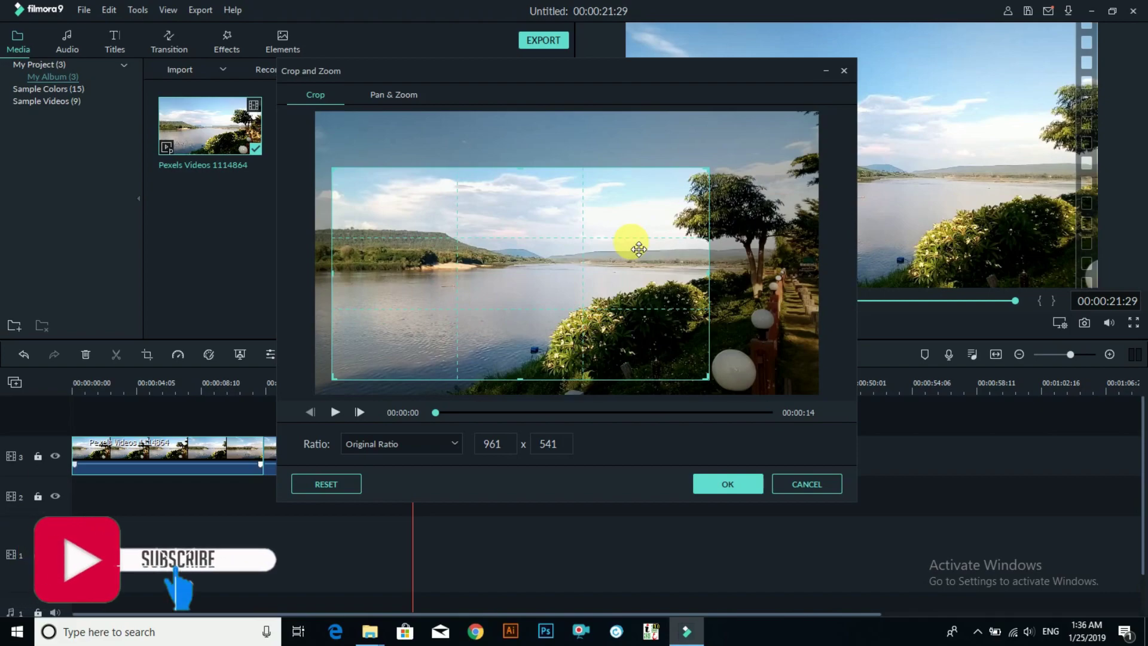
pyautogui.moveTo(638, 247); pyautogui.dragTo(572, 120)
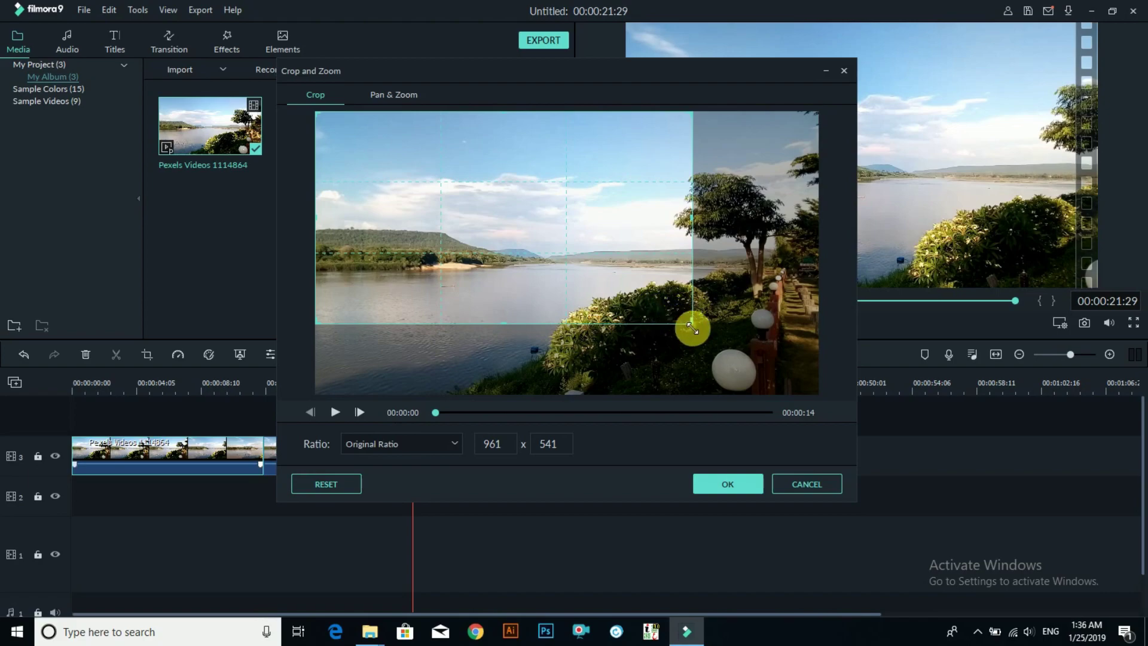
pyautogui.moveTo(692, 328); pyautogui.dragTo(612, 350)
# Set the crop ratio to Custom, move the crop frame to the lower middle of the image, and apply the crop
pyautogui.click(434, 448)
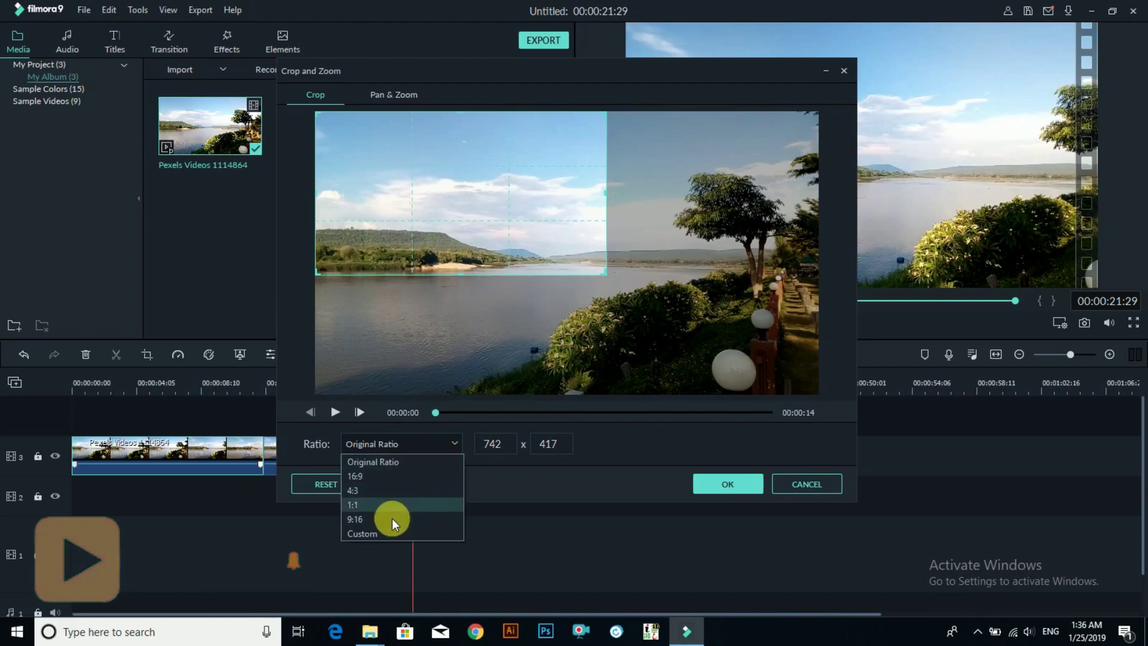
pyautogui.click(382, 532)
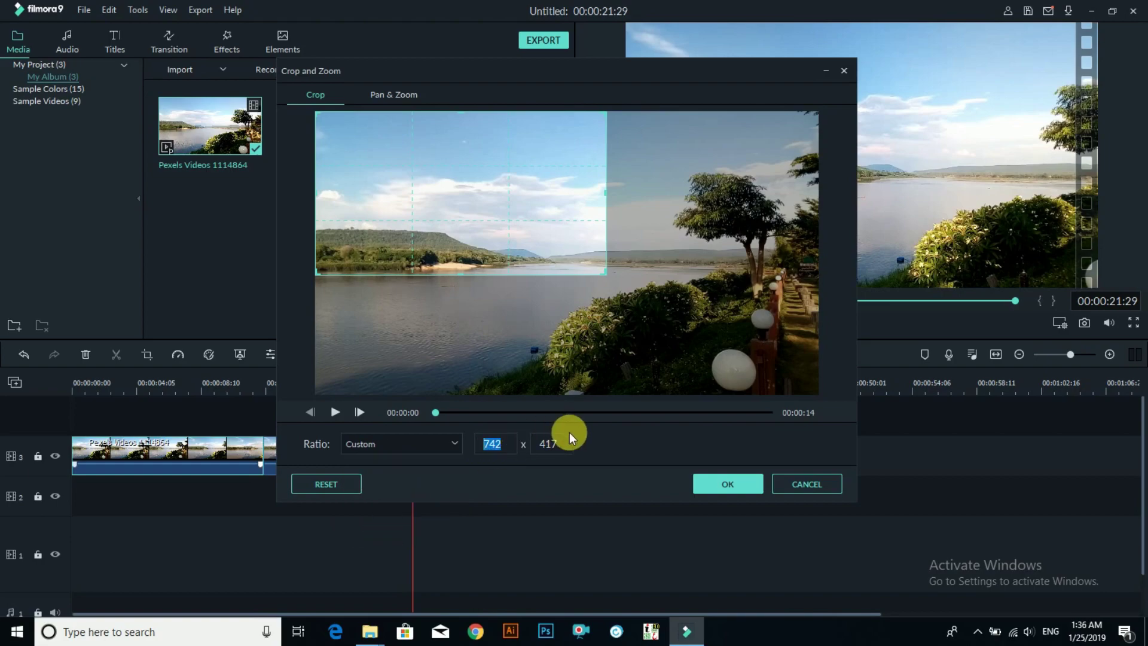
pyautogui.moveTo(570, 444); pyautogui.dragTo(529, 444)
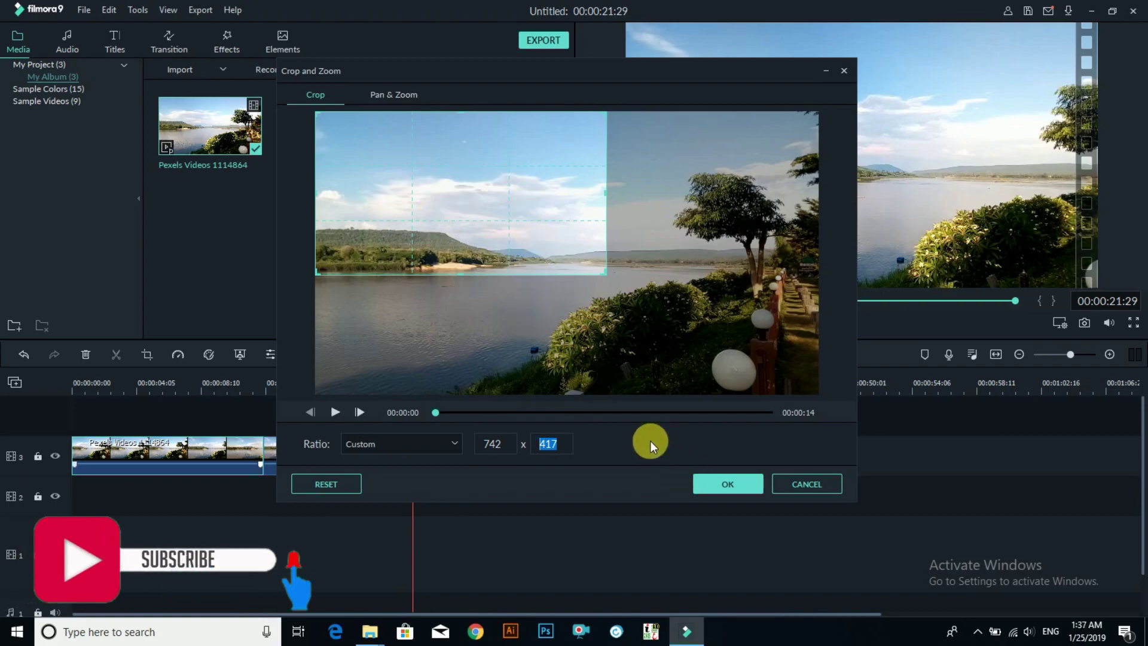
pyautogui.moveTo(542, 216); pyautogui.dragTo(628, 323)
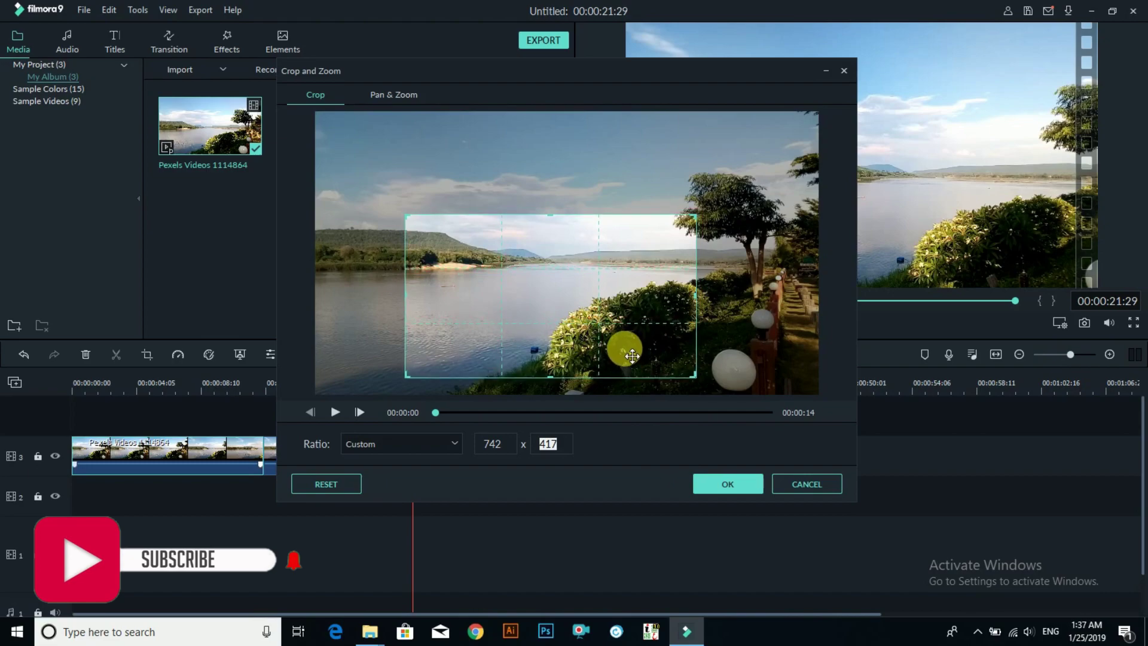
pyautogui.click(707, 479)
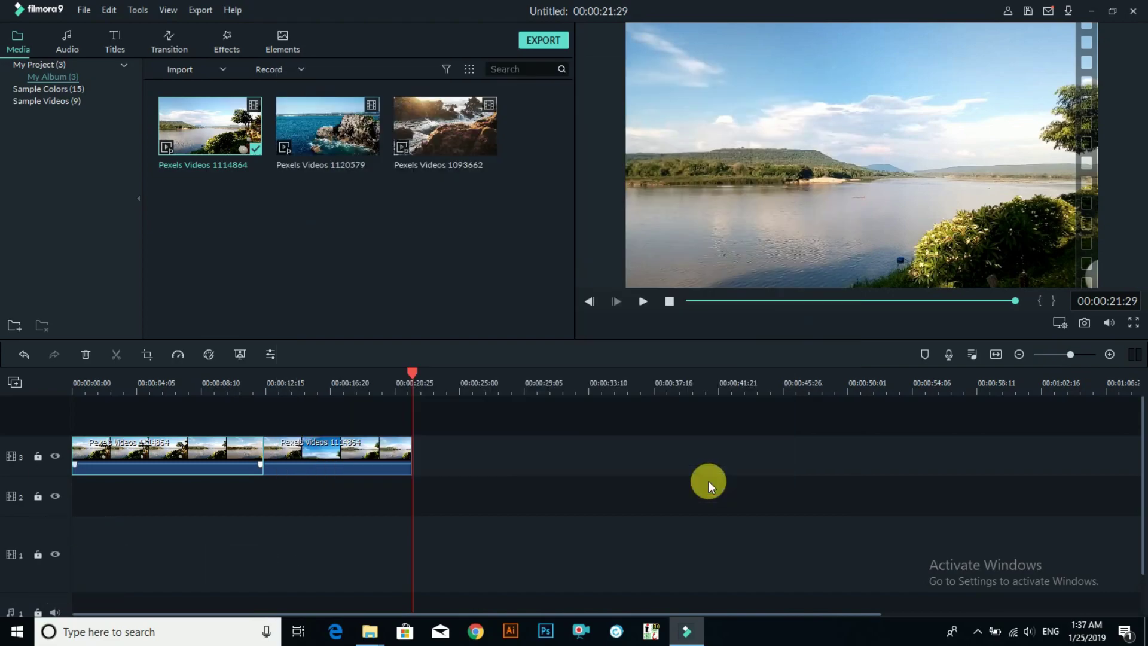
# Play the timeline from the start and across the cut to compare the cropped first clip with the second one
pyautogui.moveTo(412, 368); pyautogui.dragTo(77, 382)
pyautogui.press('space')
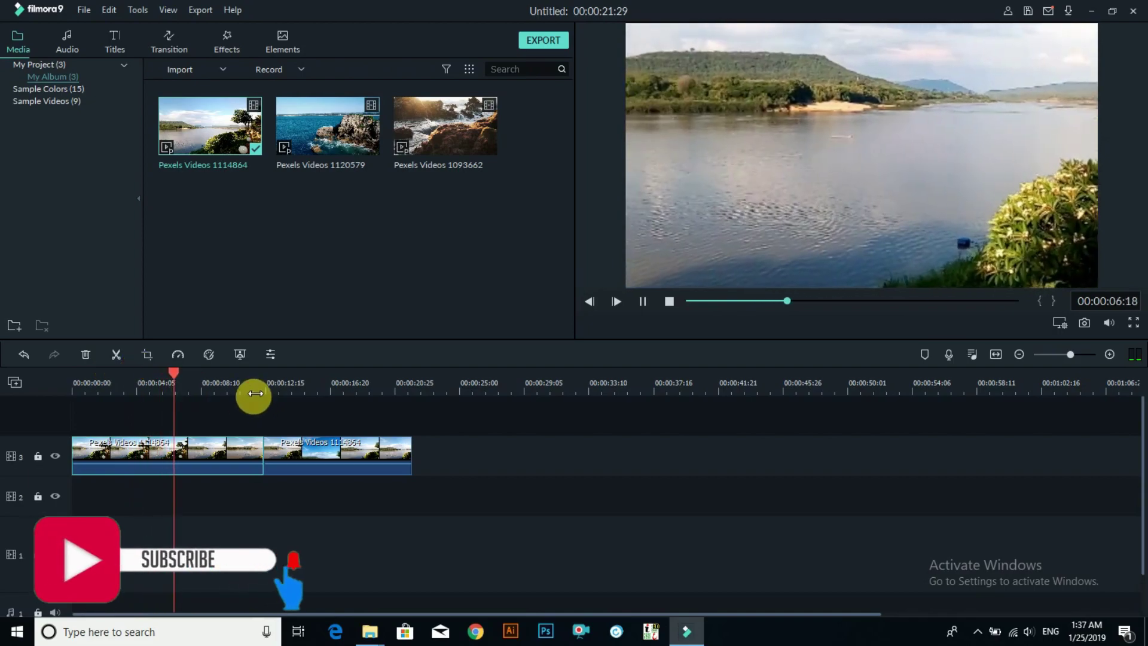
pyautogui.click(252, 393)
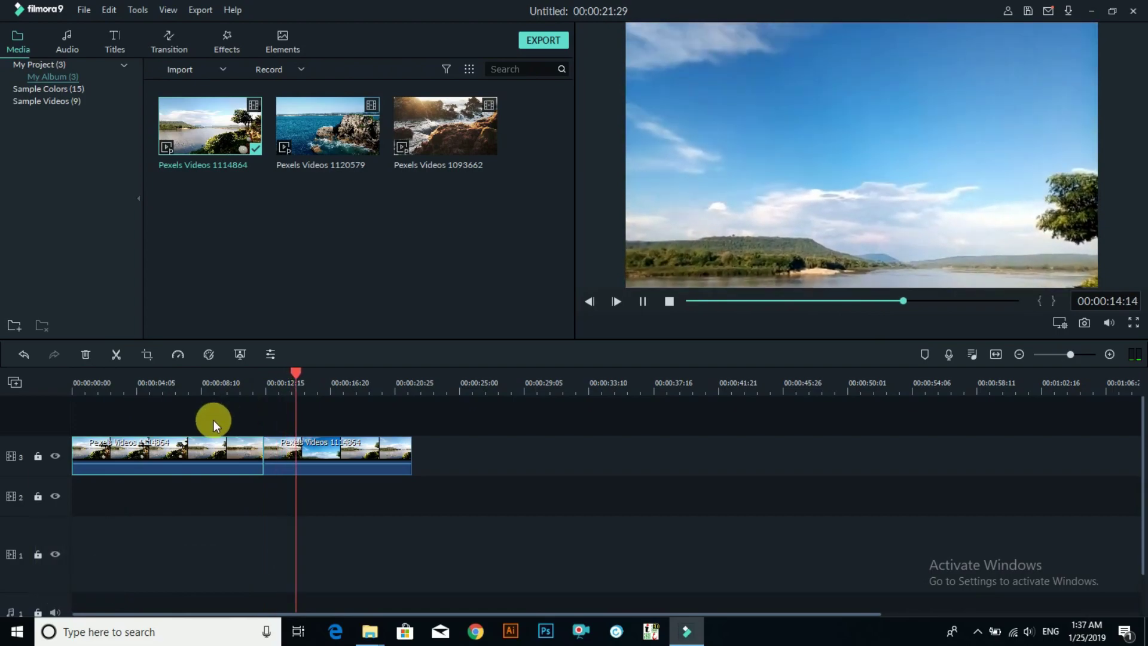
pyautogui.press('space')
# Open the video properties of the first clip on video track 3 and show its Transform settings
pyautogui.click(200, 459)
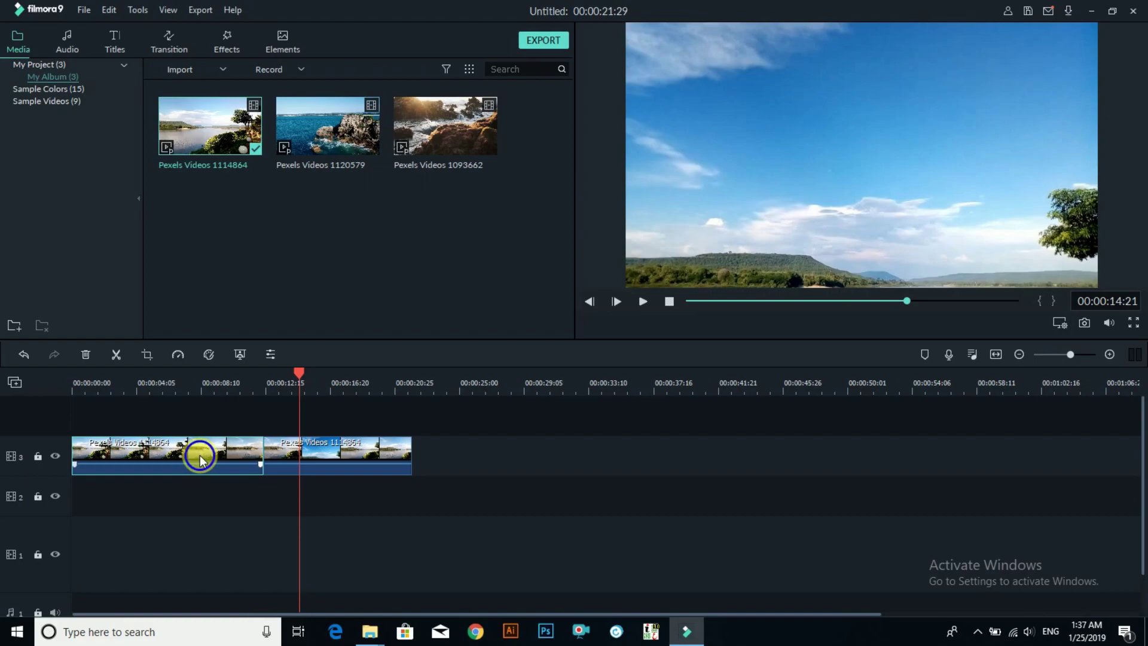
pyautogui.rightClick(200, 454)
pyautogui.click(185, 454)
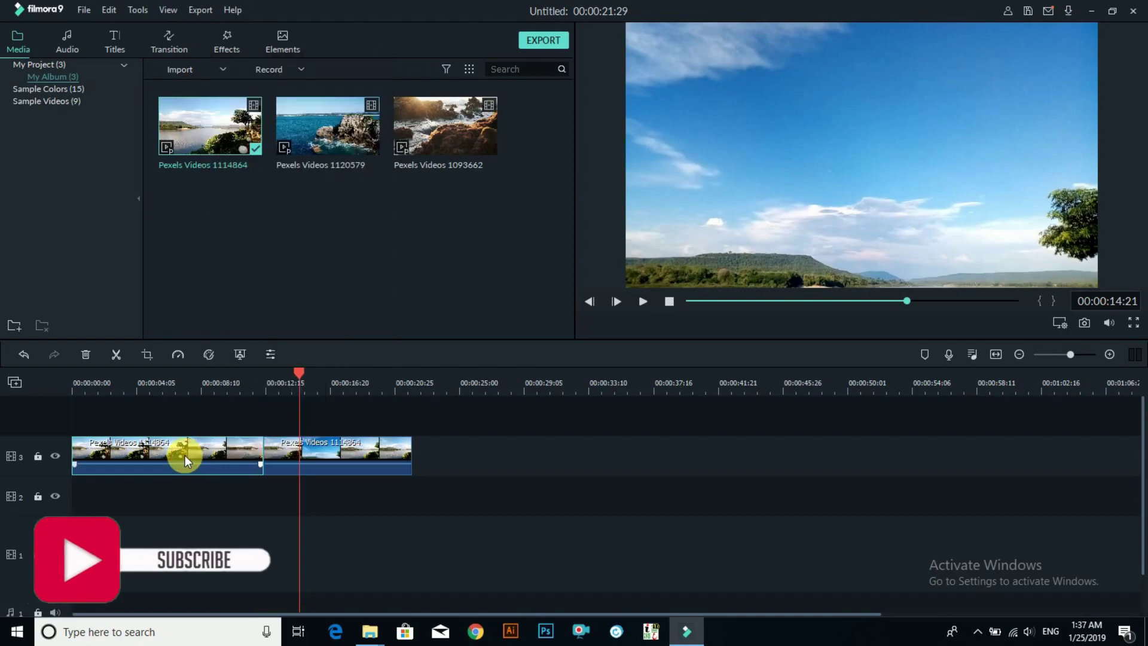
pyautogui.doubleClick(185, 454)
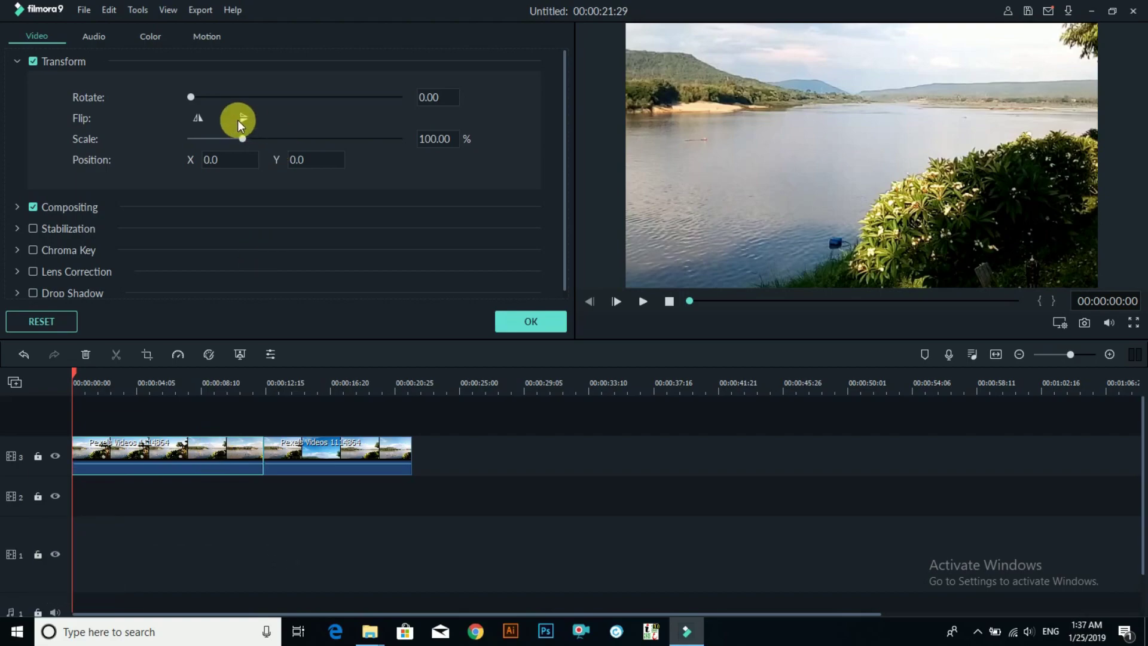
pyautogui.click(19, 62)
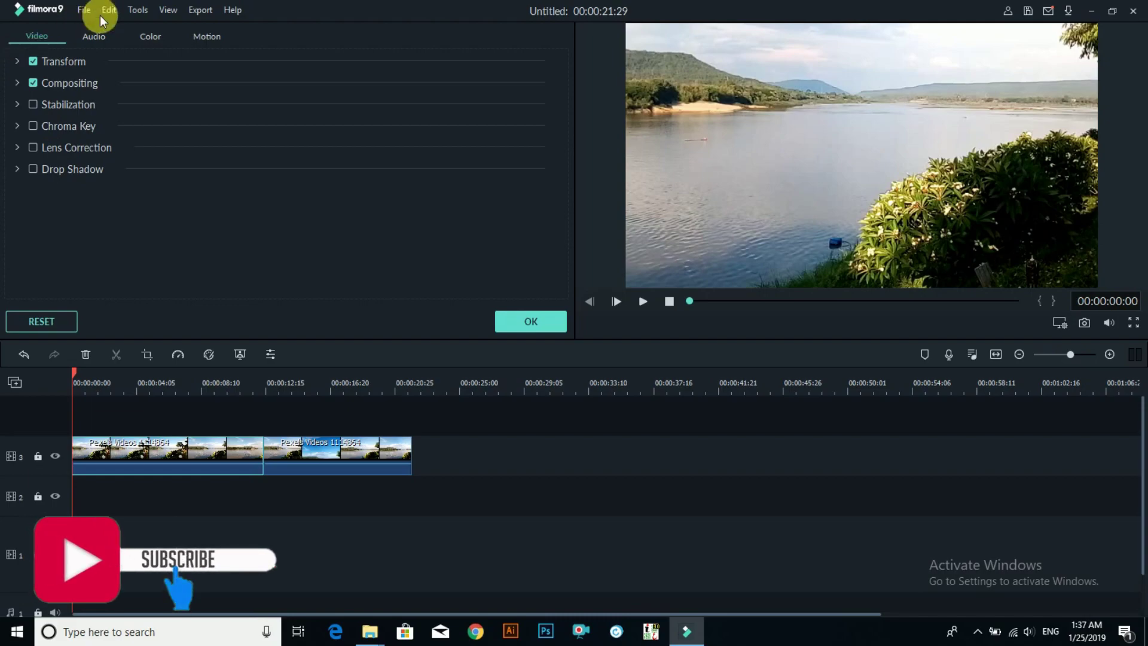
pyautogui.click(17, 59)
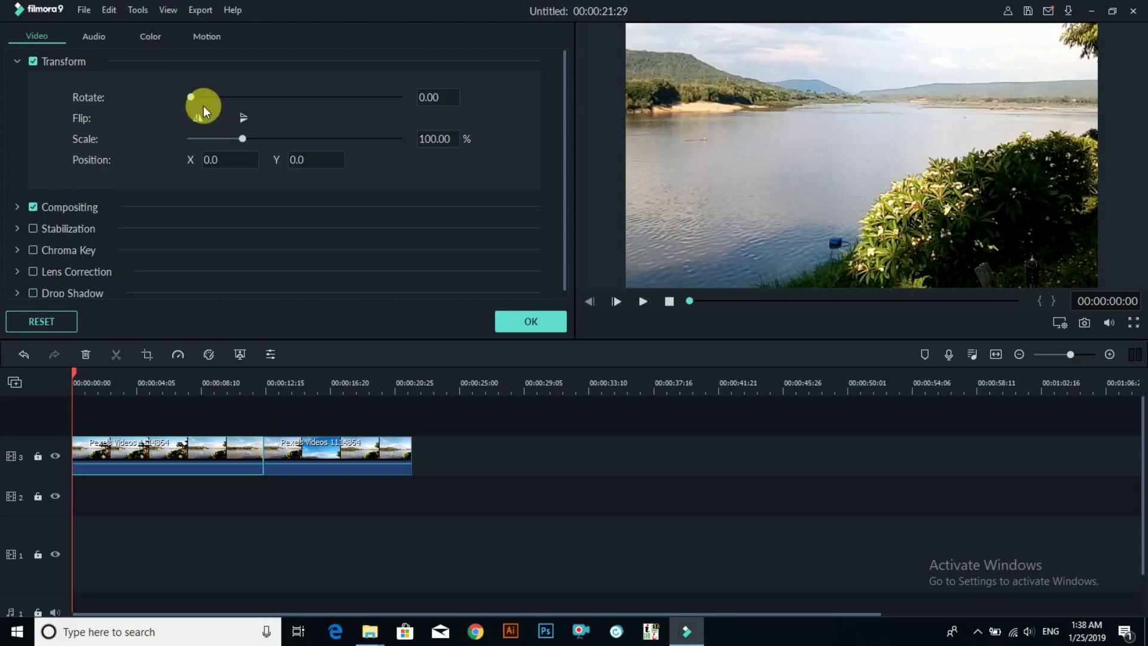
# Rotate the first clip to 222.21 degrees and flip it both horizontally and vertically
pyautogui.moveTo(194, 102); pyautogui.dragTo(319, 130)
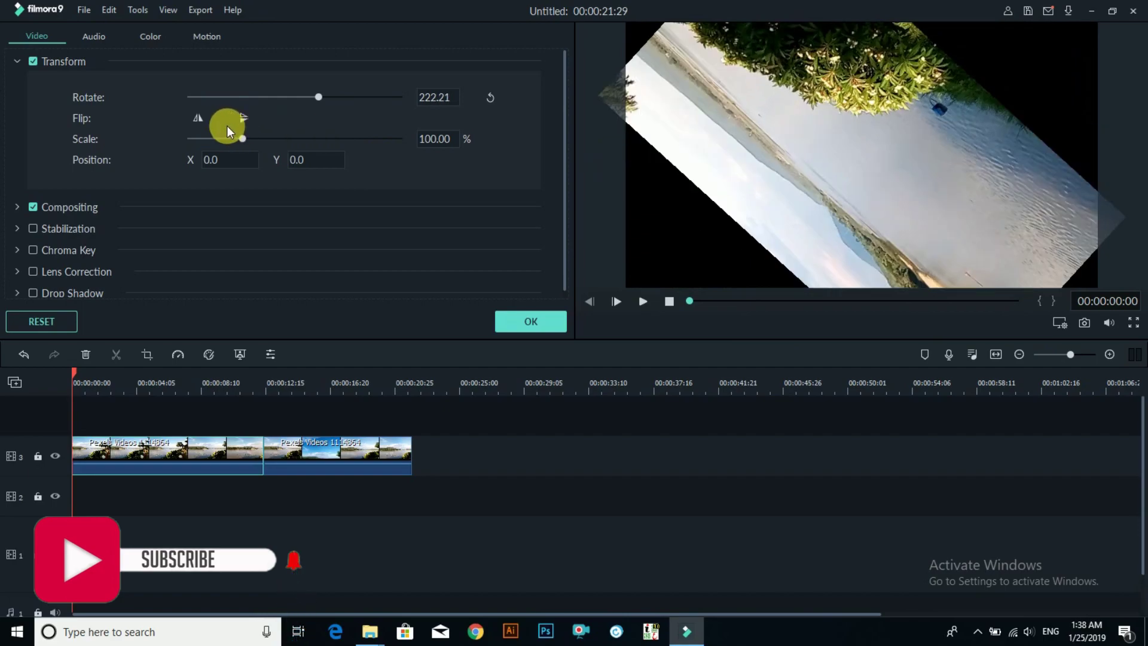
pyautogui.click(204, 119)
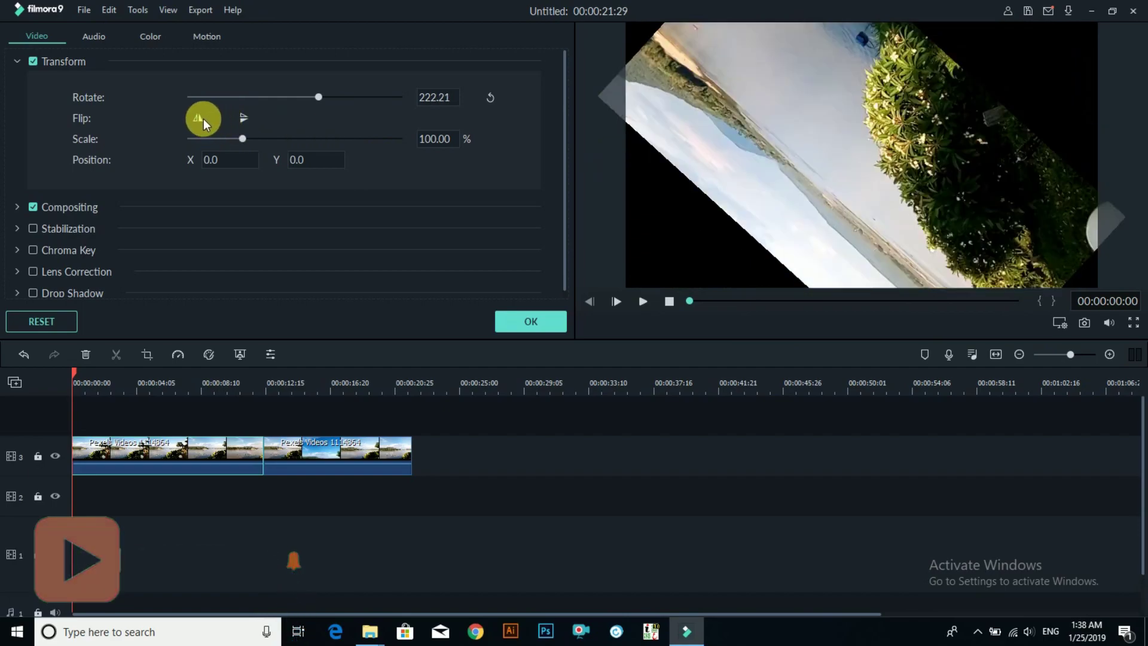
pyautogui.click(246, 119)
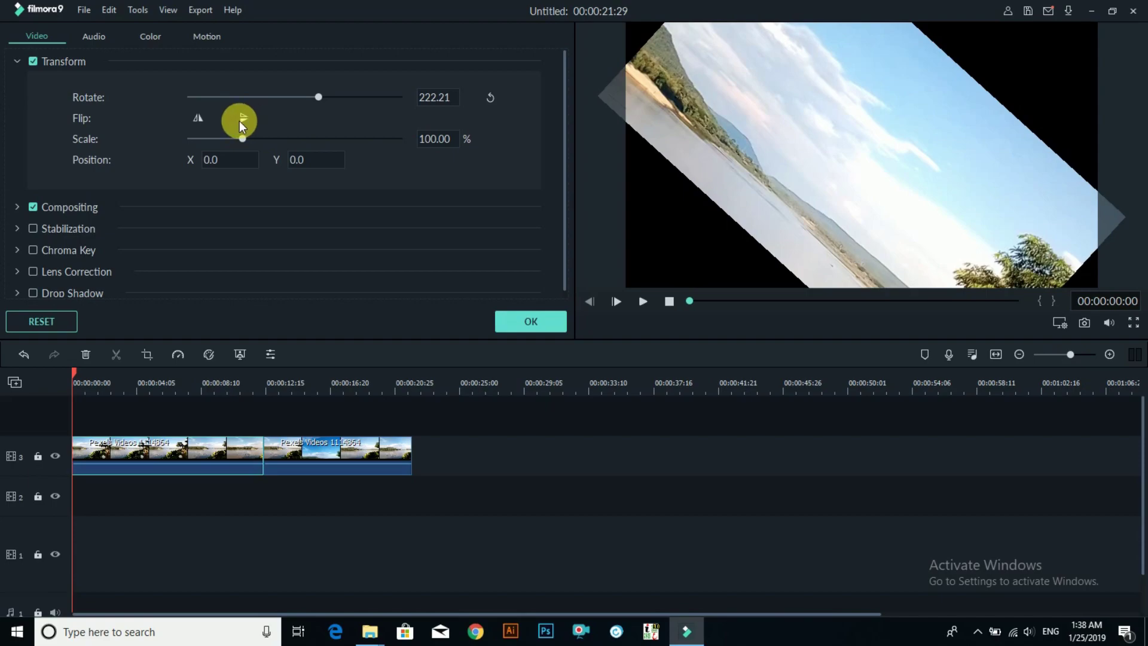
# Set the first clip's scale to 120%, apply the transform, and play back the result
pyautogui.moveTo(239, 139); pyautogui.dragTo(336, 150)
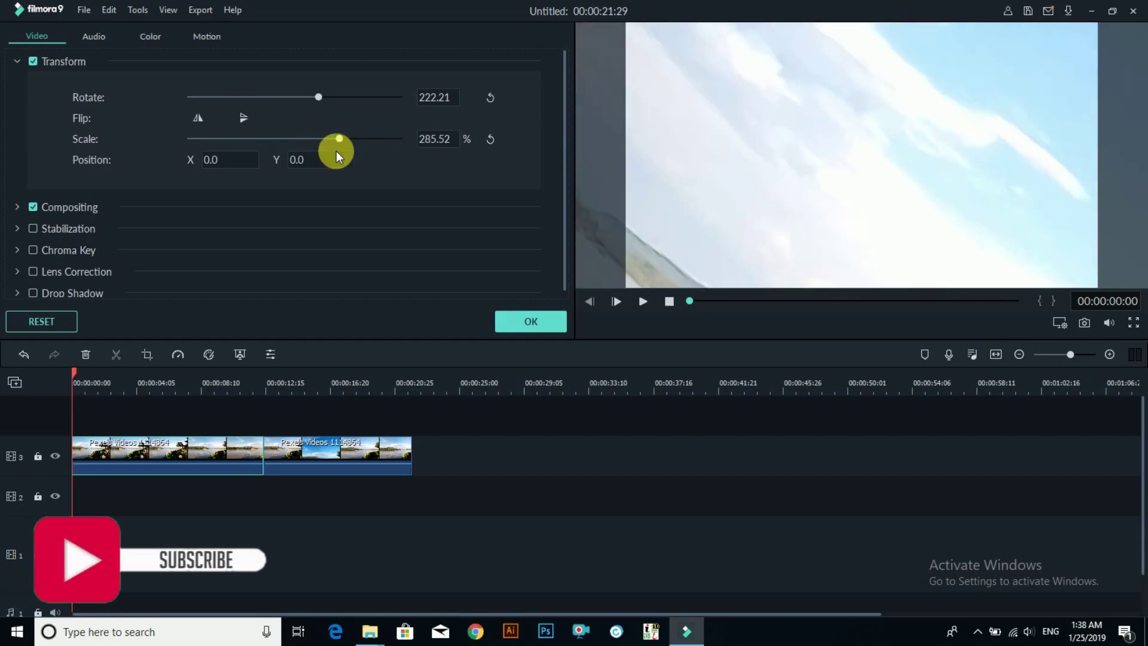
pyautogui.click(251, 158)
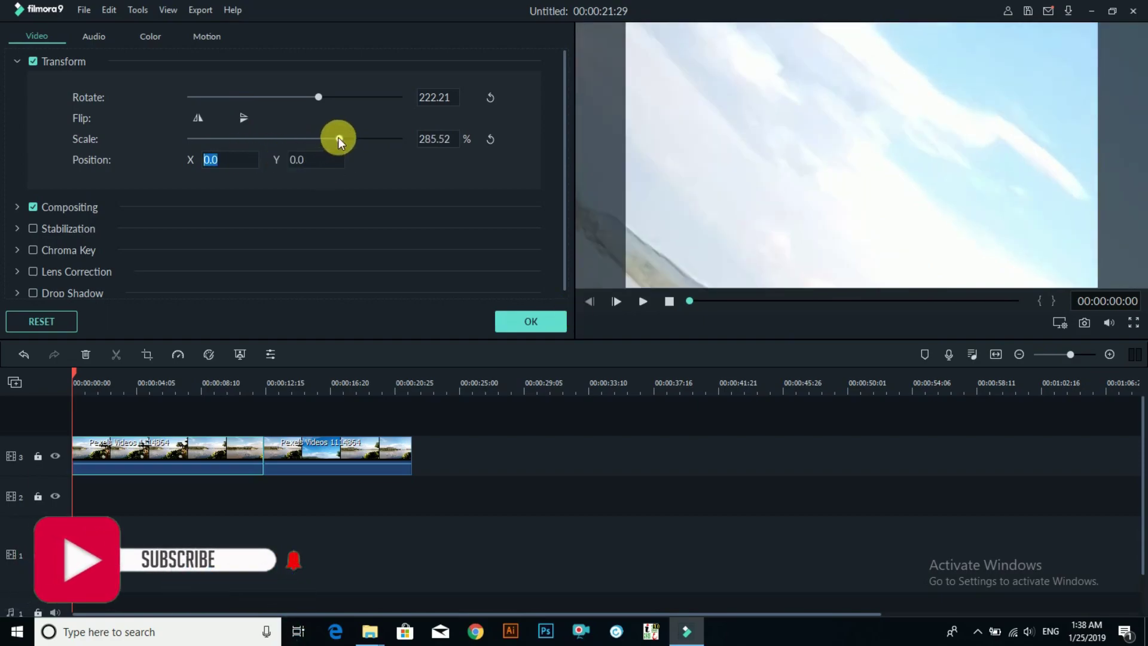
pyautogui.moveTo(338, 138); pyautogui.dragTo(252, 135)
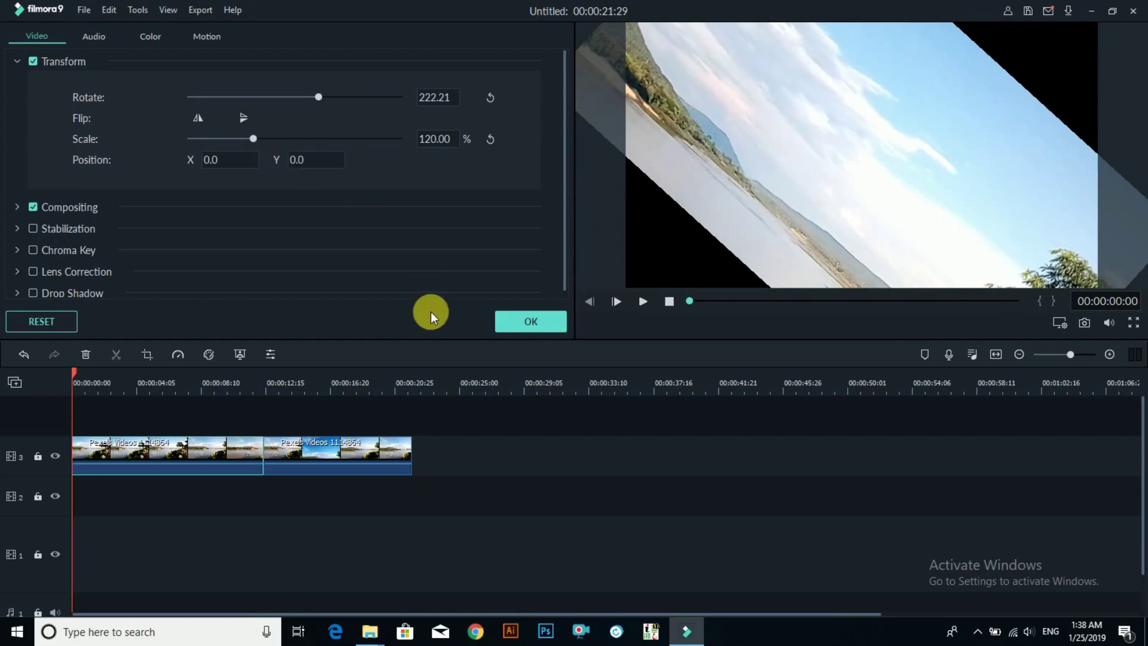
pyautogui.click(499, 321)
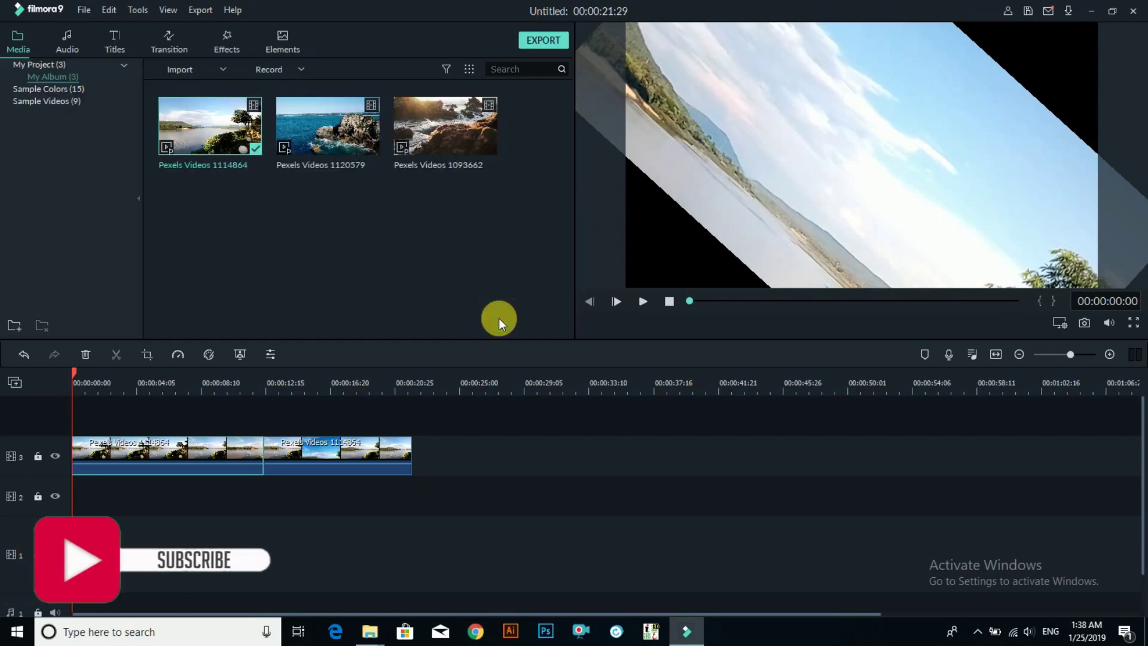
pyautogui.press('space')
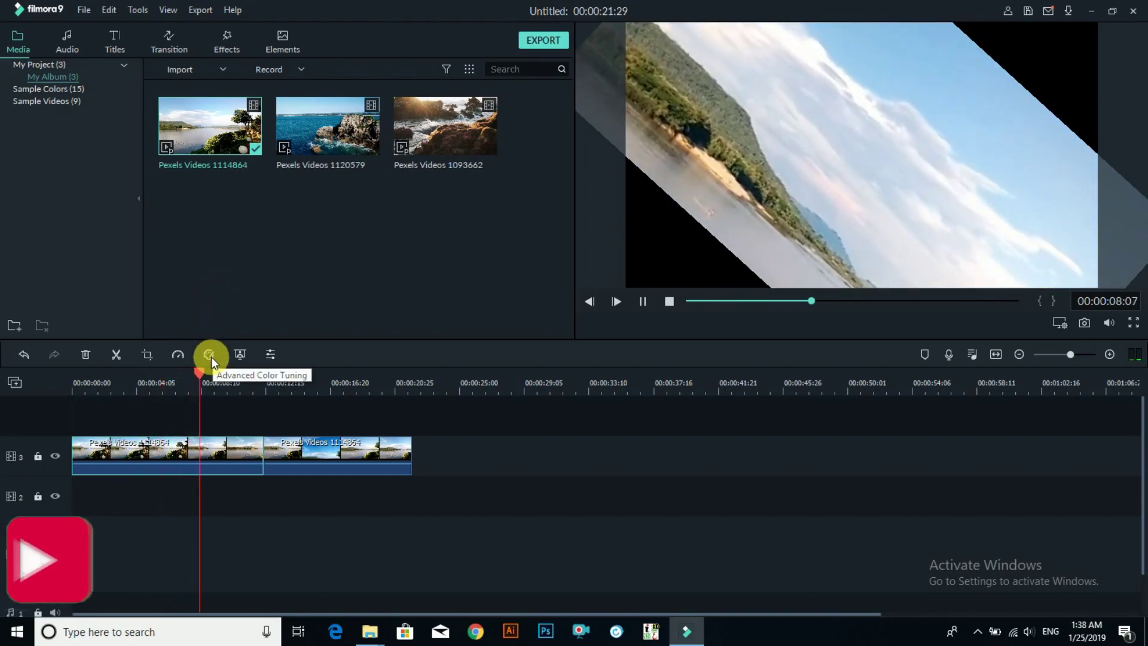
pyautogui.press('space')
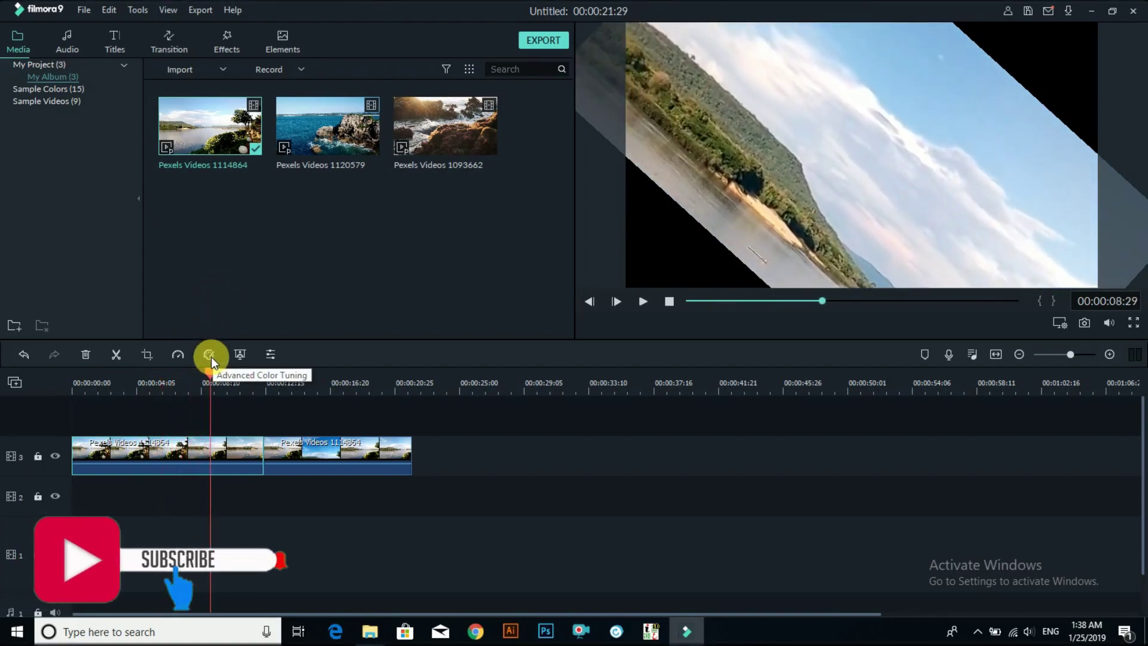